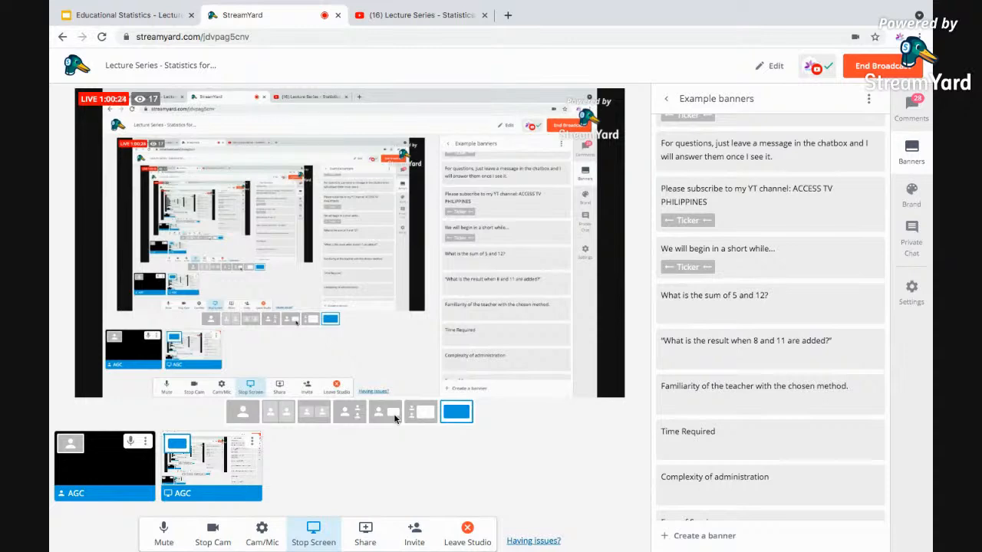
click(388, 414)
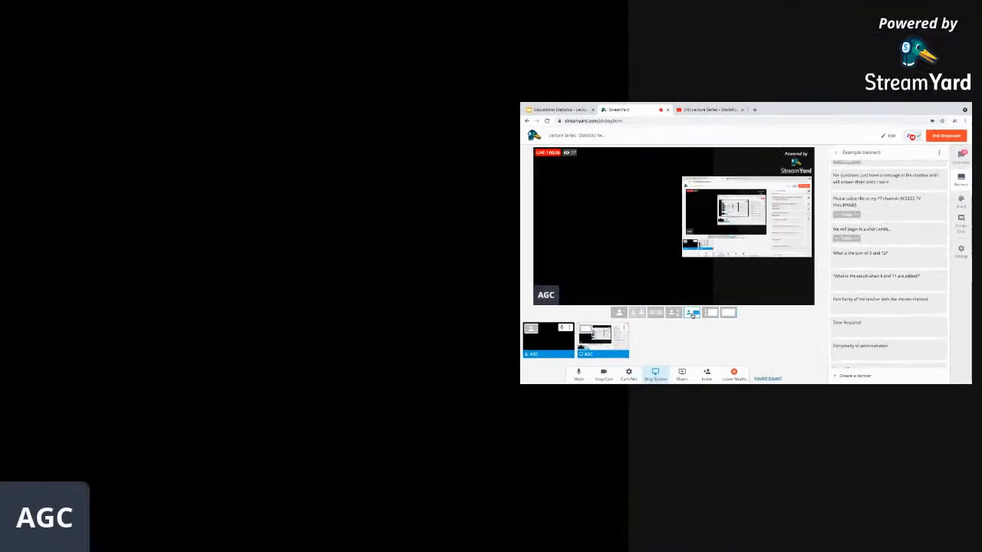
click(693, 315)
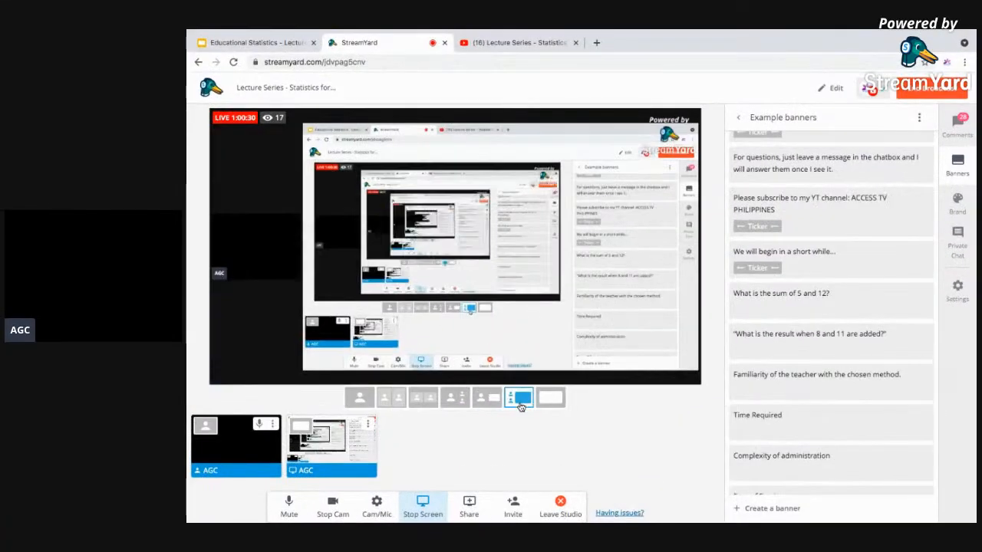
click(550, 399)
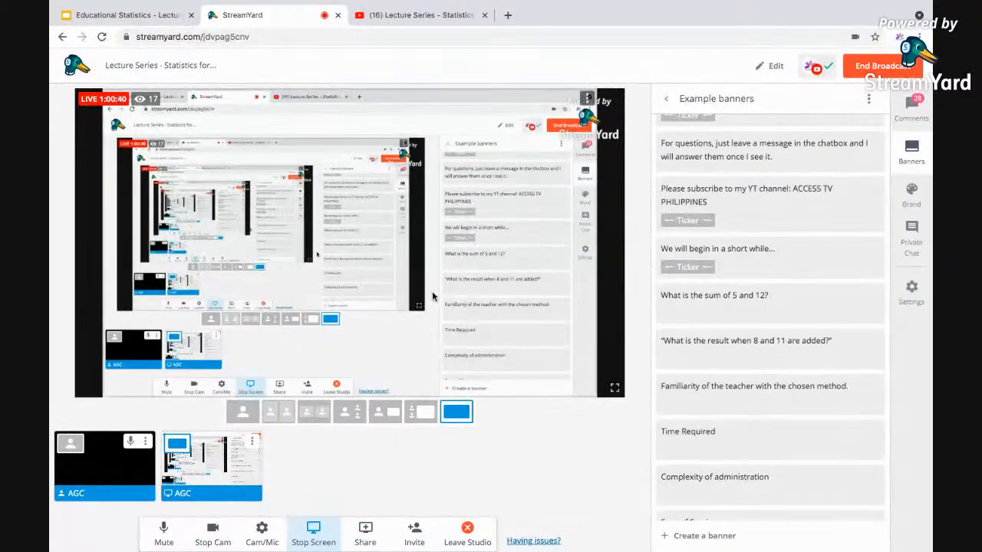
click(507, 15)
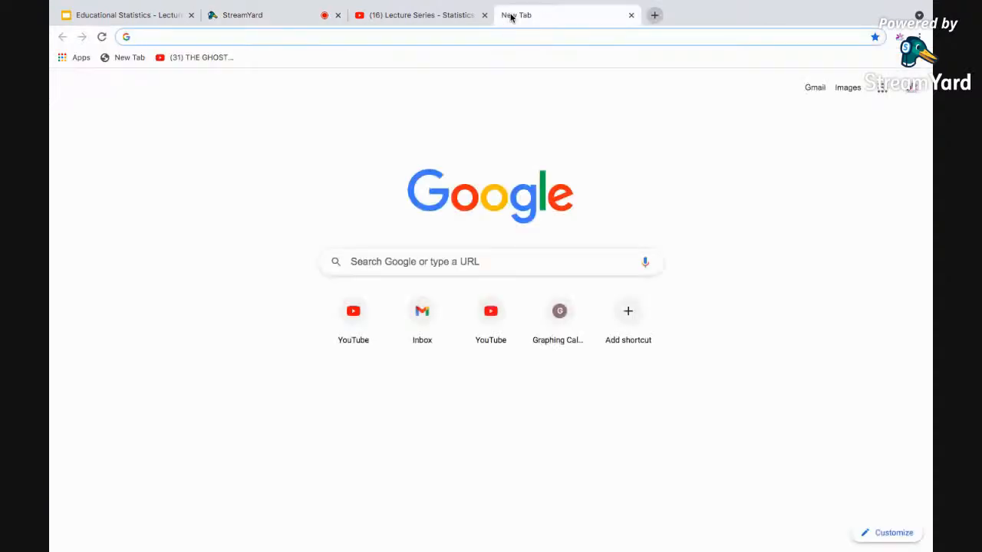
click(78, 59)
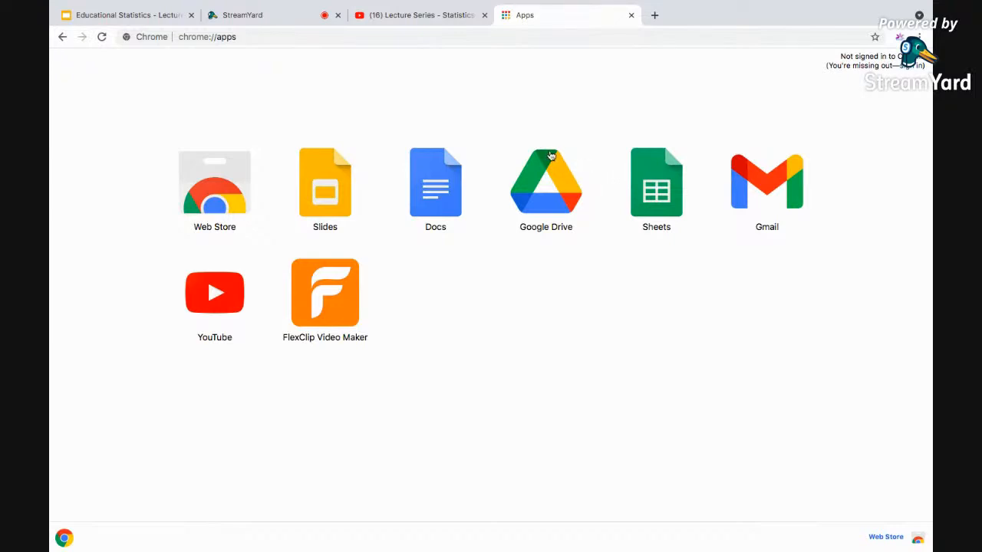
click(632, 16)
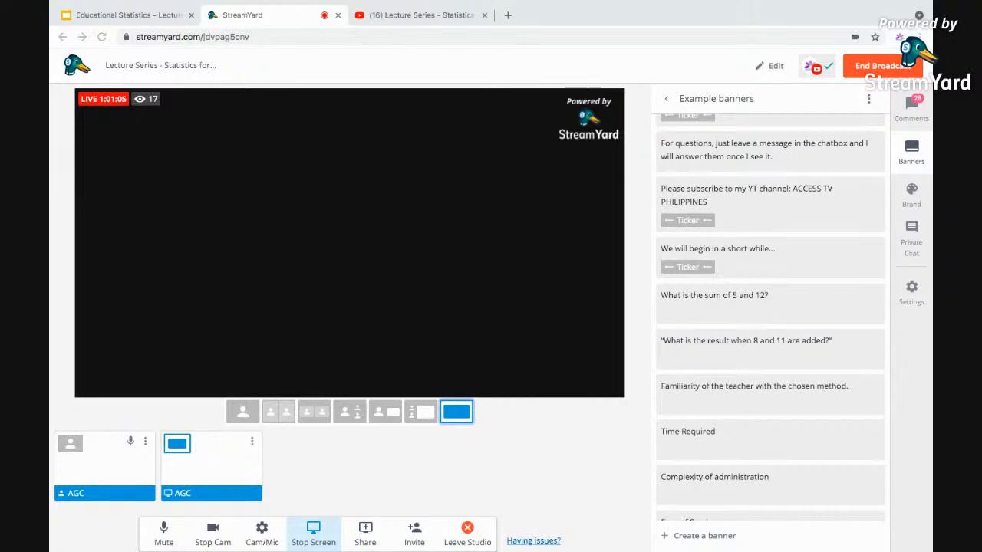
Switch desktops over to the IBM SPSS Statistics Data Editor.
key(ctrl+Left)
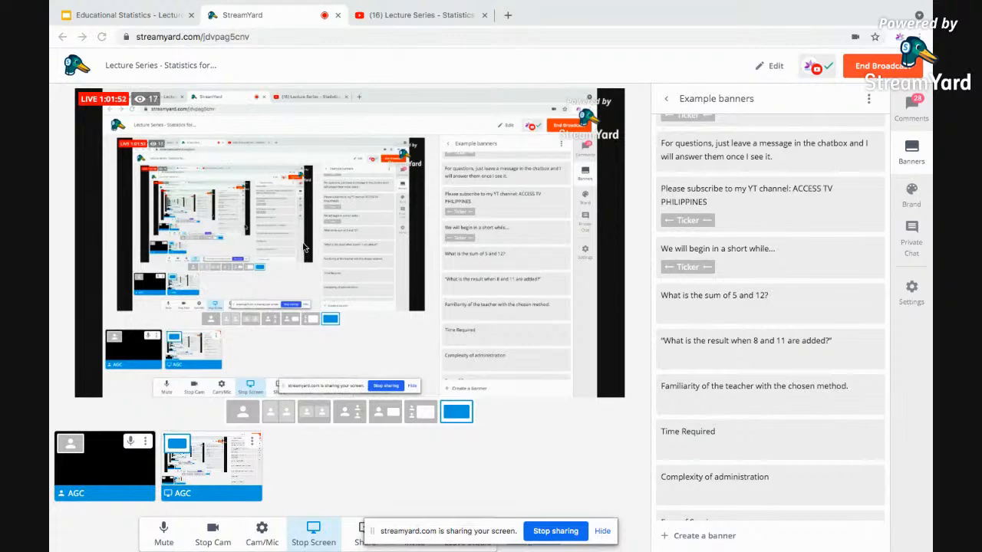
key(ctrl+Left)
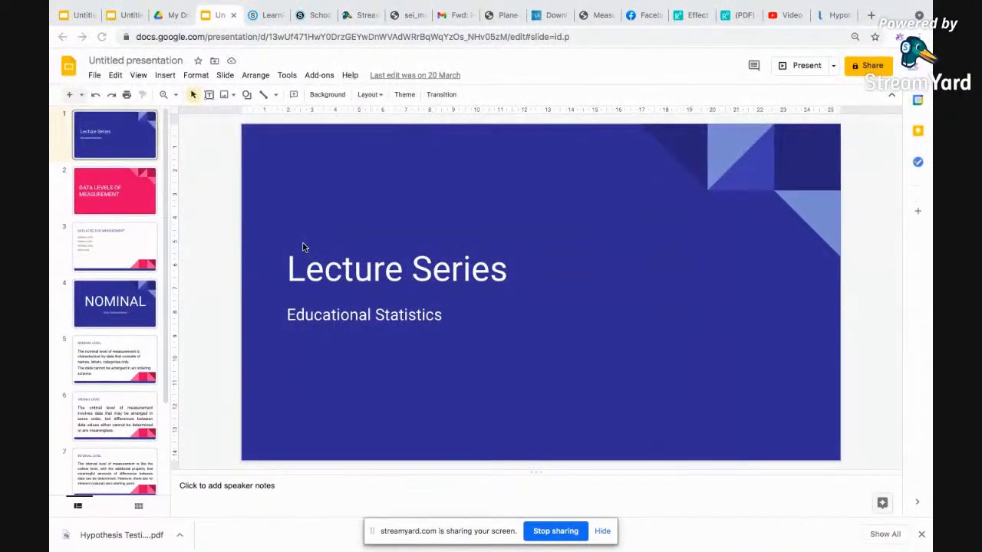
key(ctrl+Left)
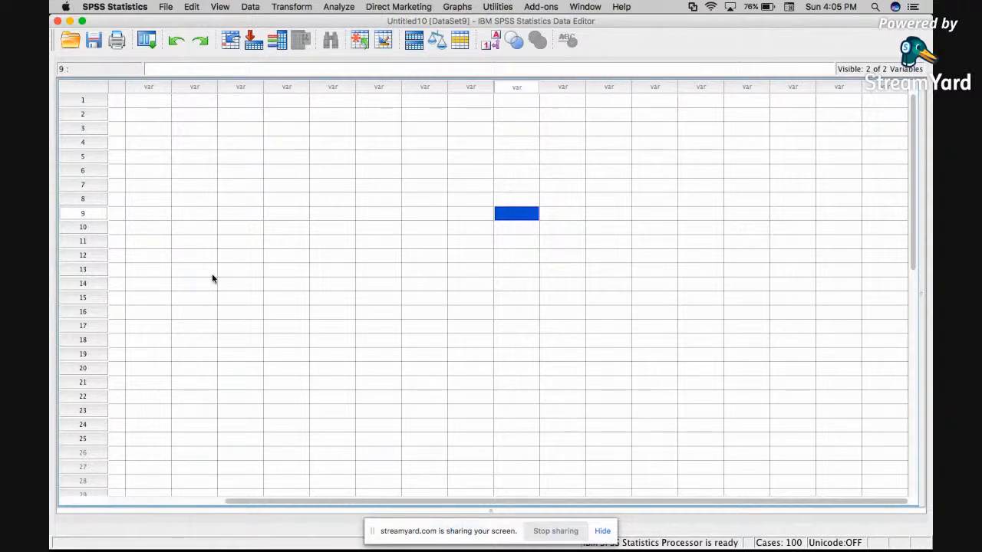
click(71, 43)
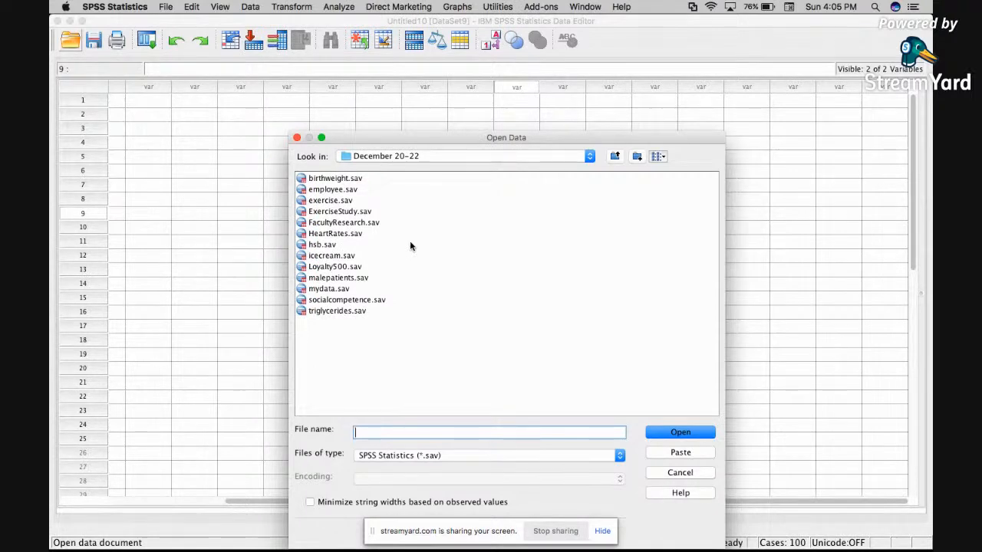
click(345, 202)
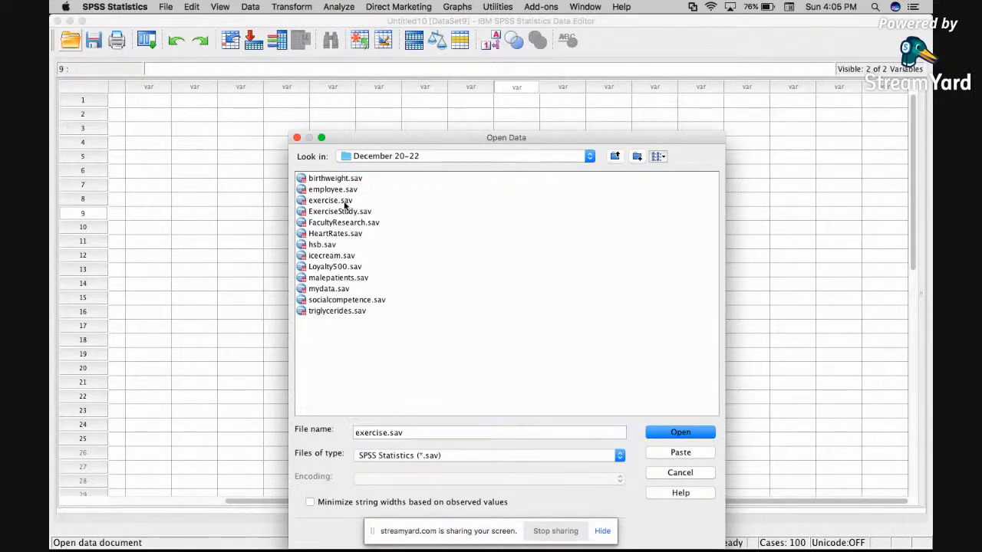
click(344, 202)
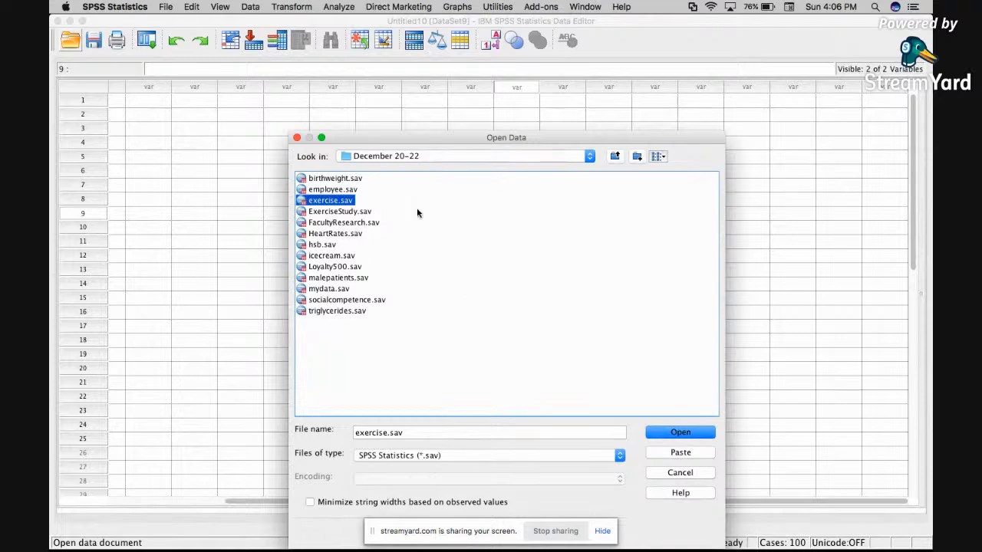
click(689, 471)
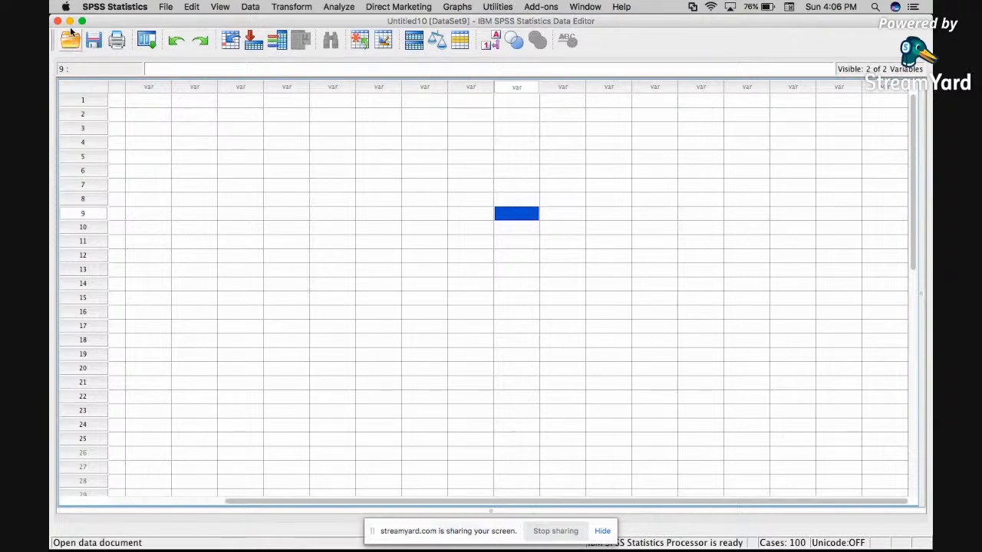
click(168, 8)
mouse_move(187, 32)
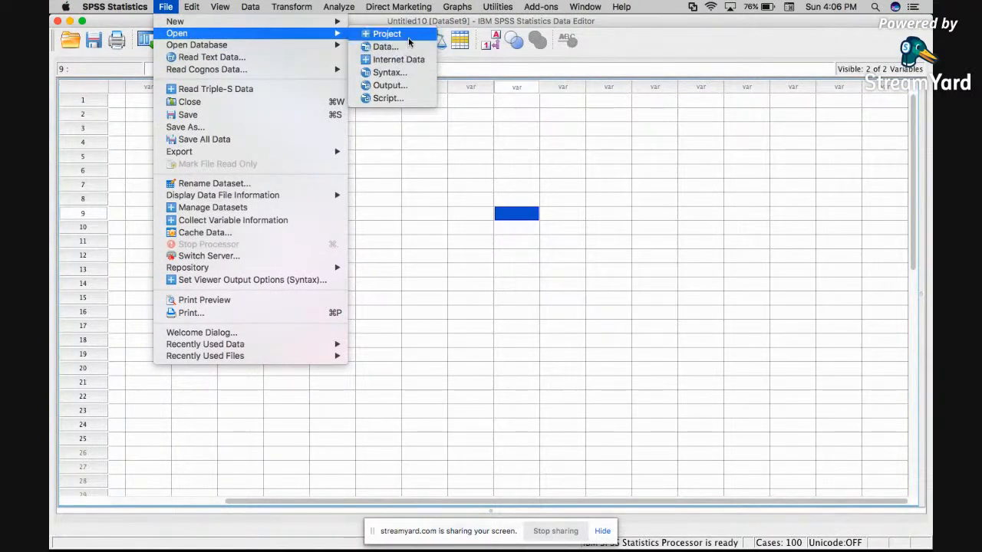
mouse_move(343, 22)
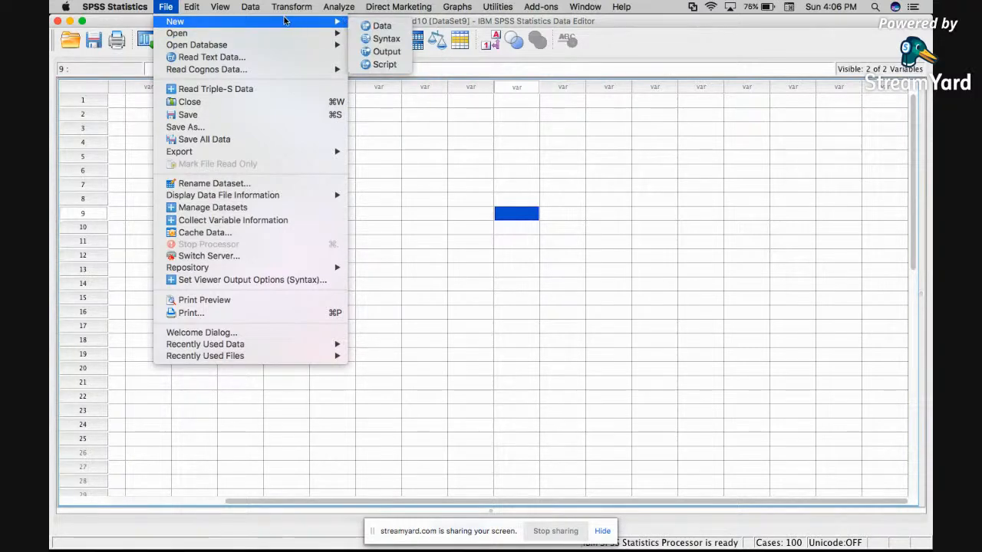
mouse_move(256, 34)
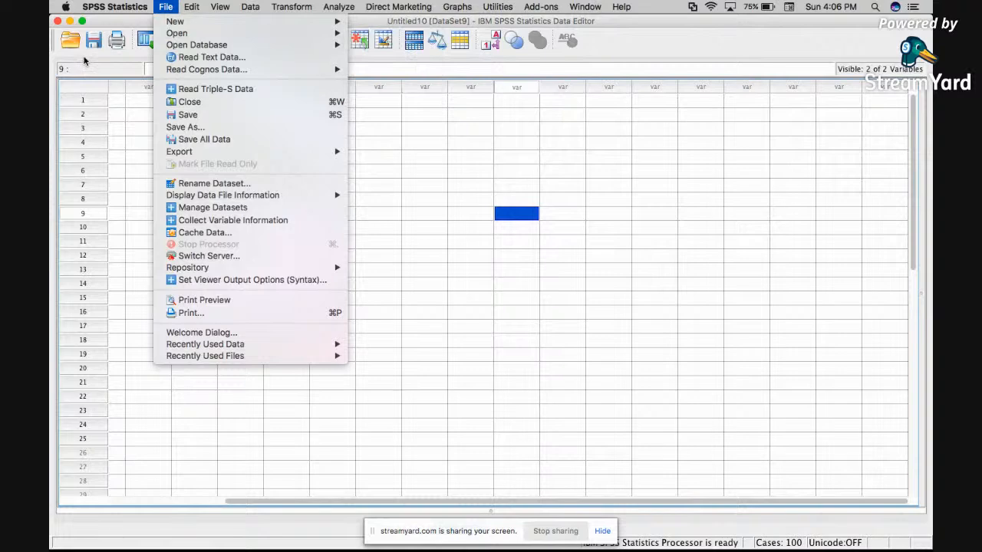
click(81, 54)
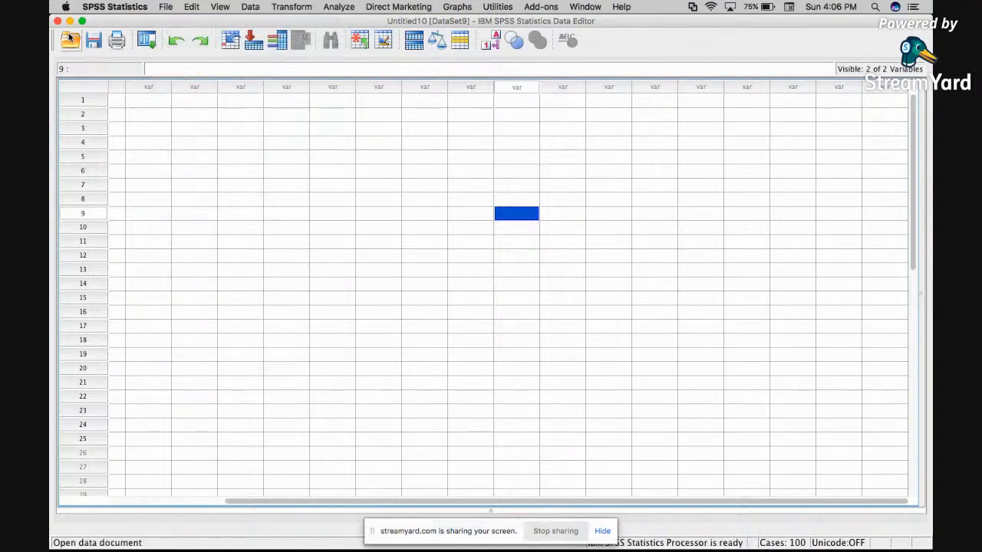
Open exercise.sav from the December 20-22 folder in a new window.
click(70, 40)
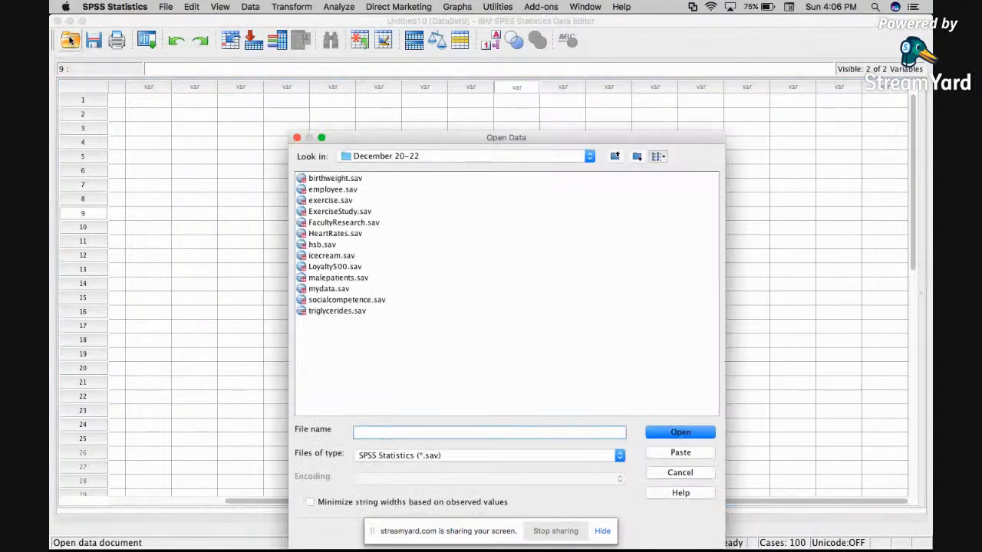
click(336, 201)
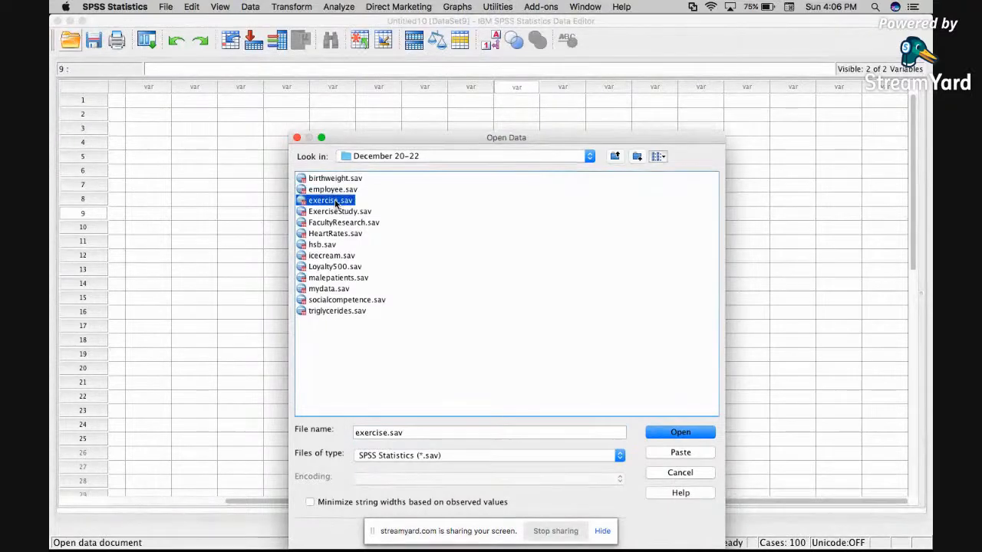
click(680, 432)
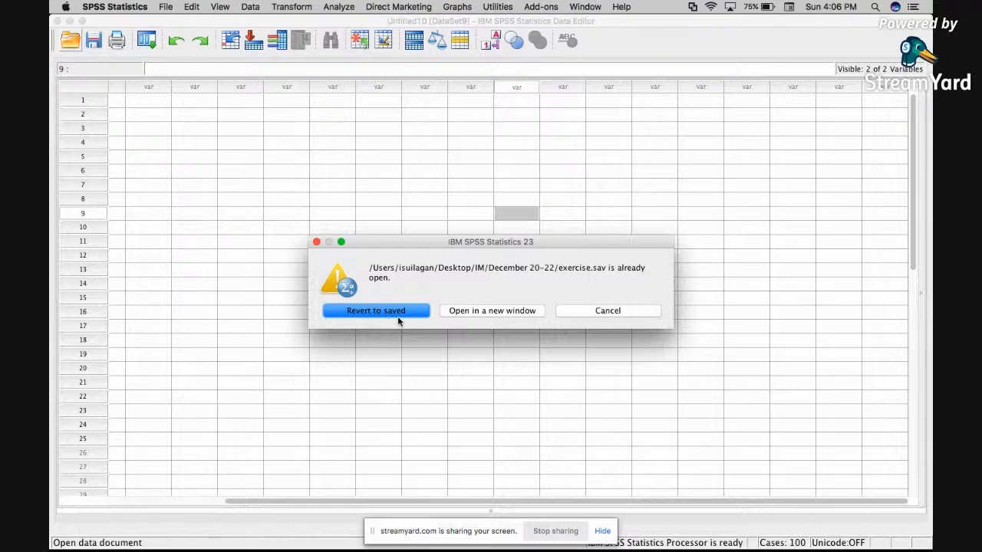
click(507, 313)
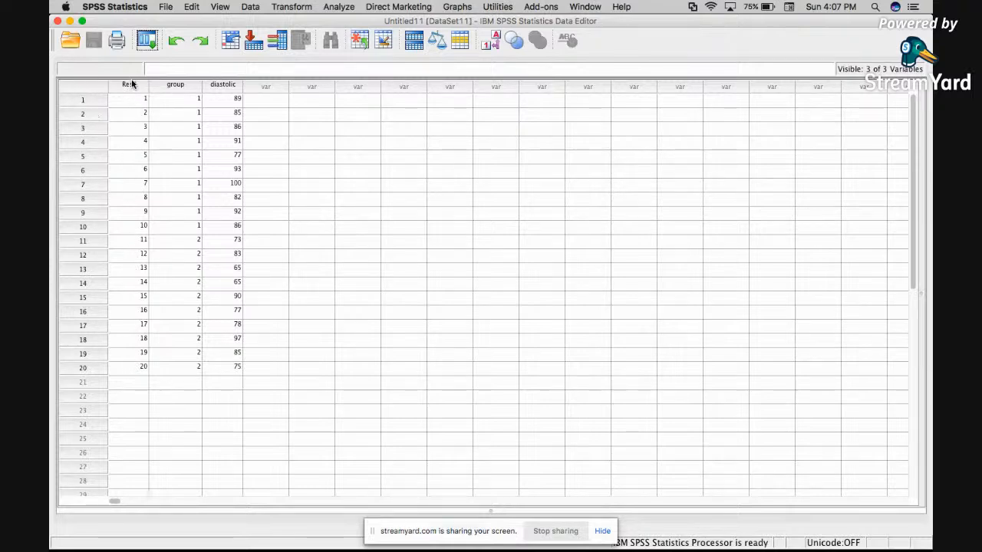
Widen the group column to about twice its width after trying its value labels display.
click(188, 85)
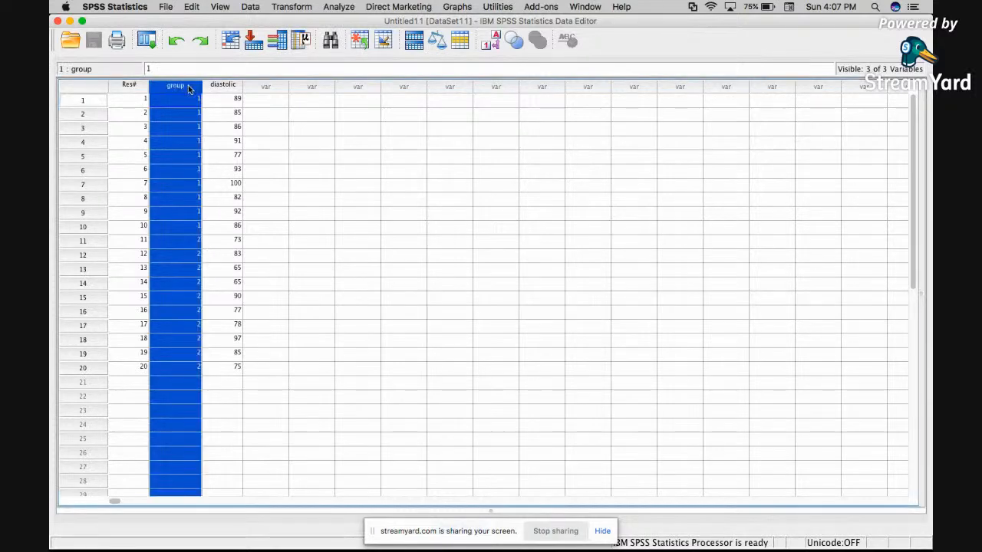
click(190, 142)
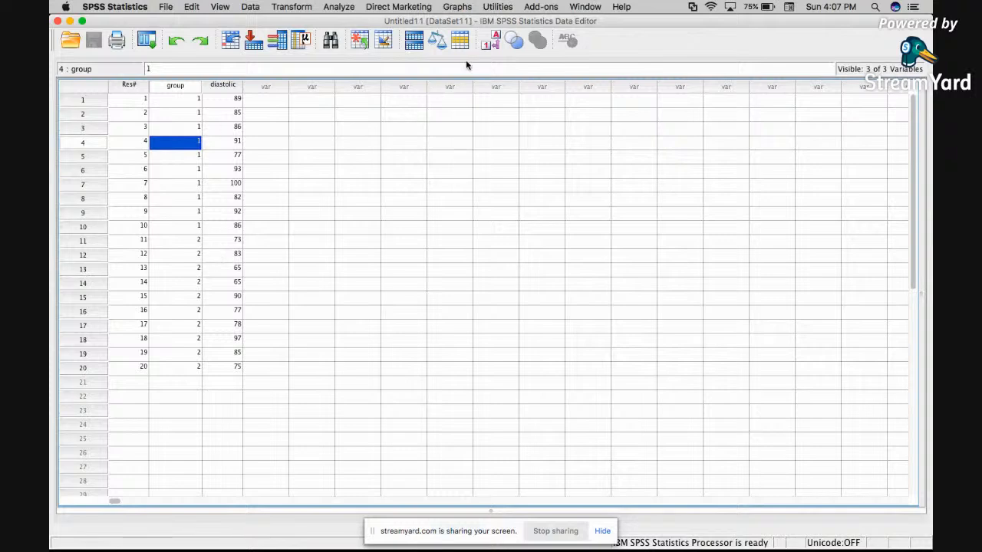
click(488, 43)
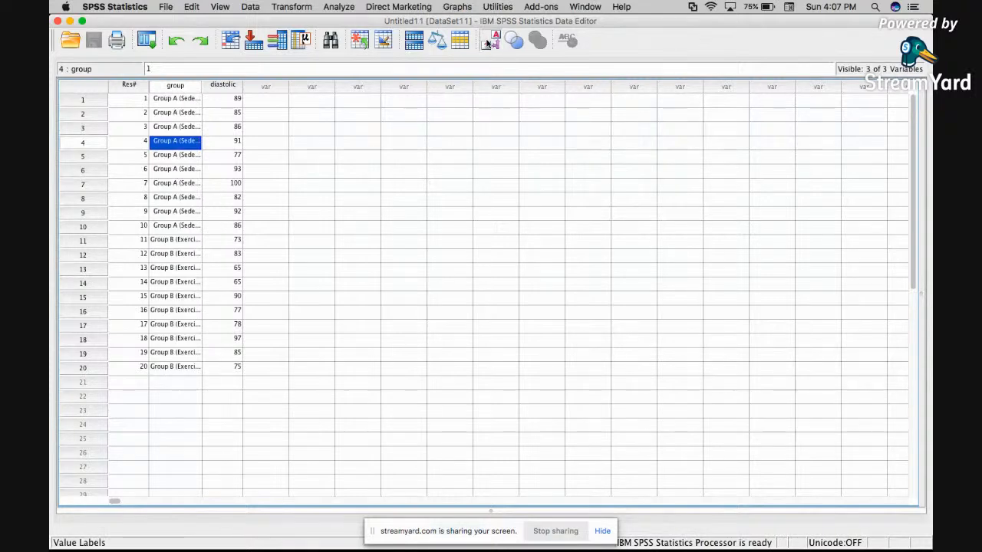
click(488, 43)
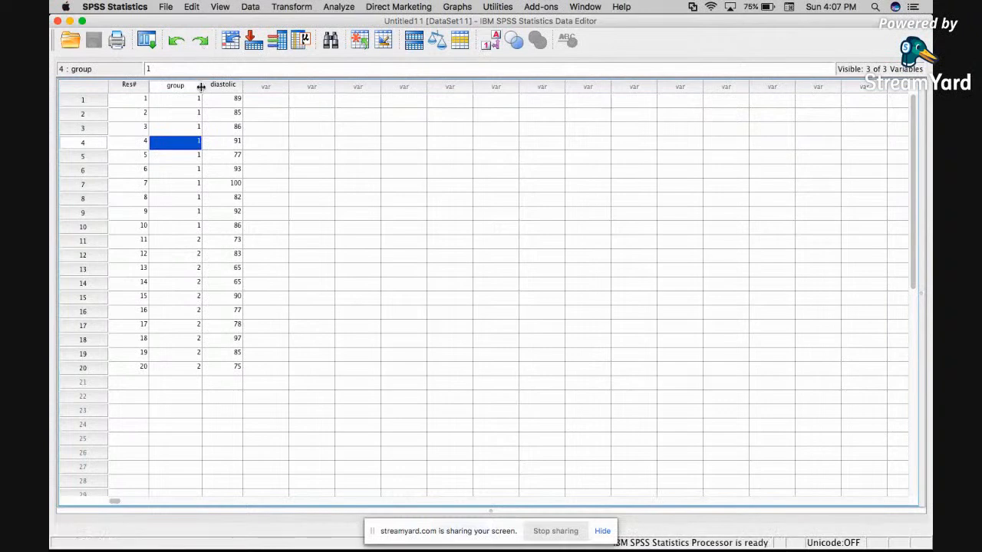
drag(202, 85, 240, 109)
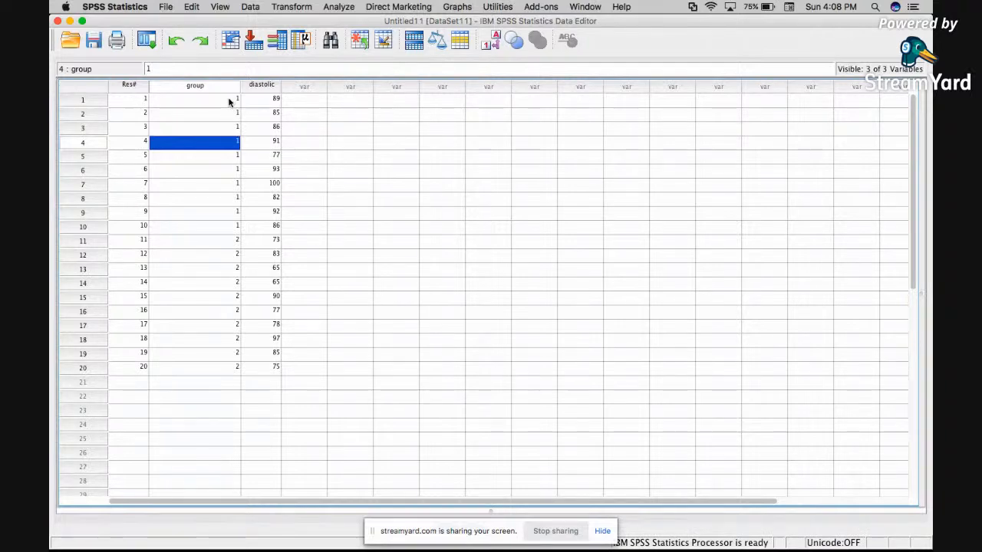
Toggle the value labels display on and off repeatedly to compare group codes with their labels.
click(490, 40)
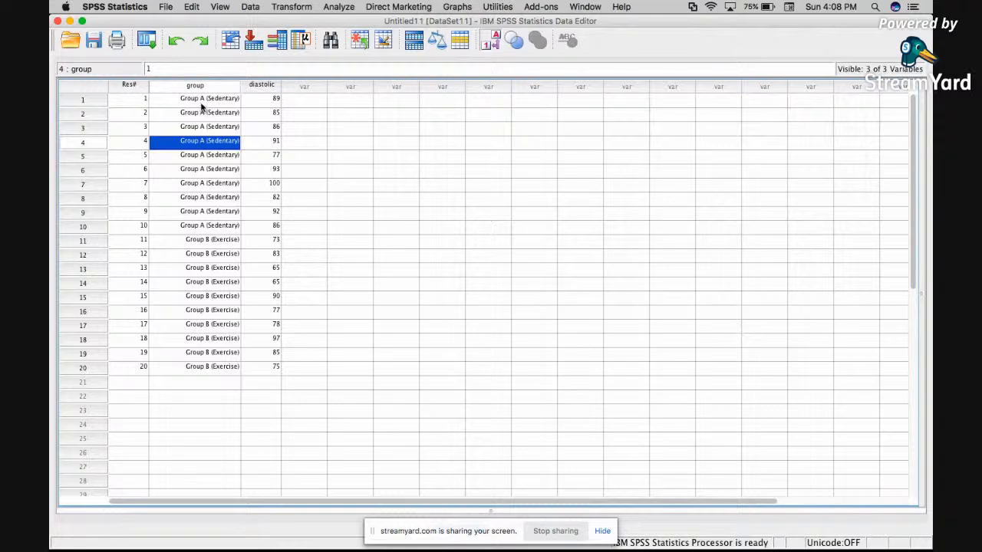
click(490, 43)
click(490, 43)
click(490, 44)
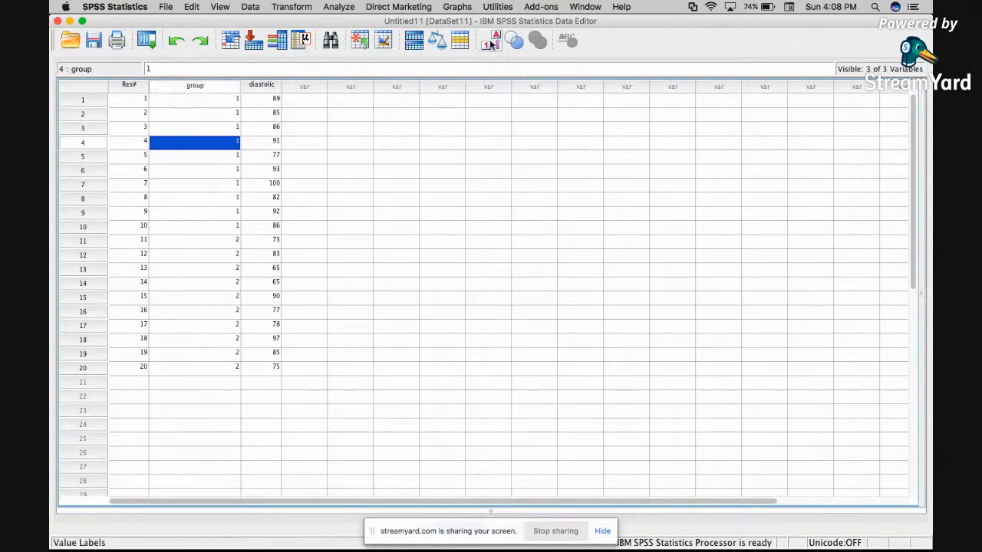
click(491, 44)
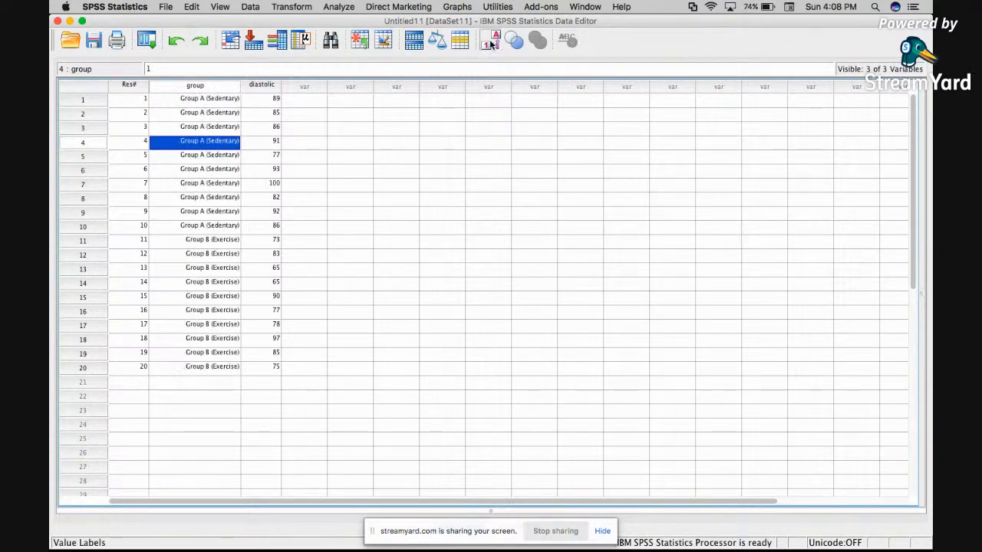
click(491, 43)
click(490, 44)
click(491, 44)
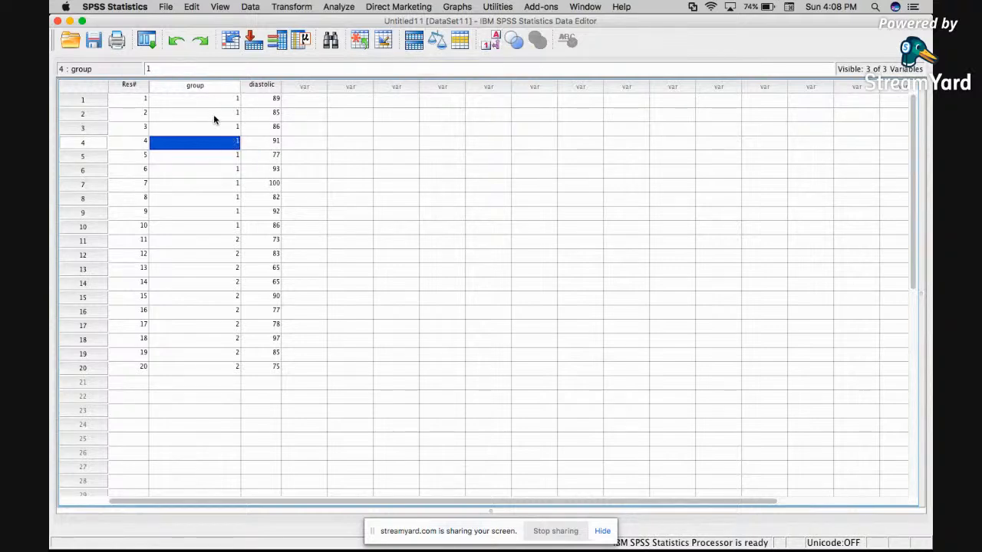
click(491, 41)
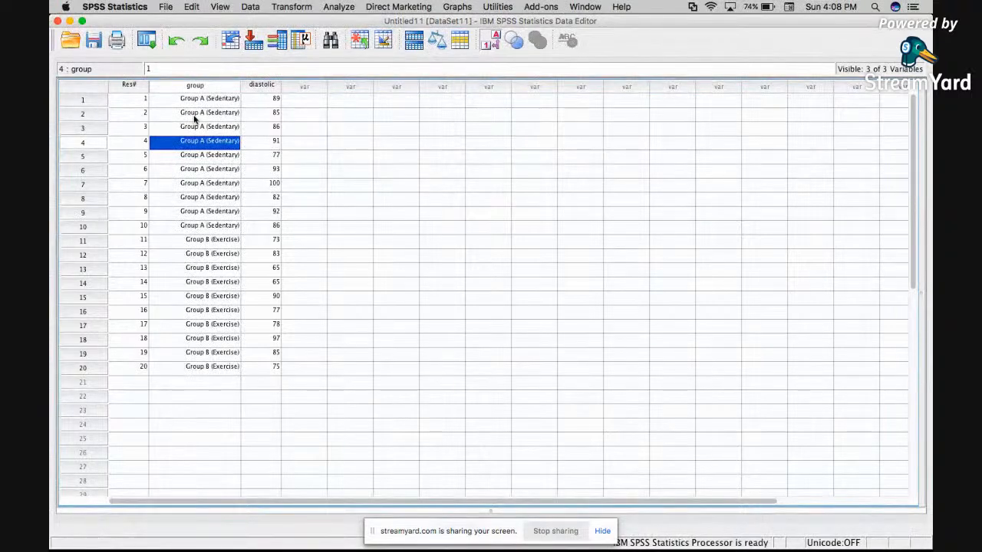
click(492, 42)
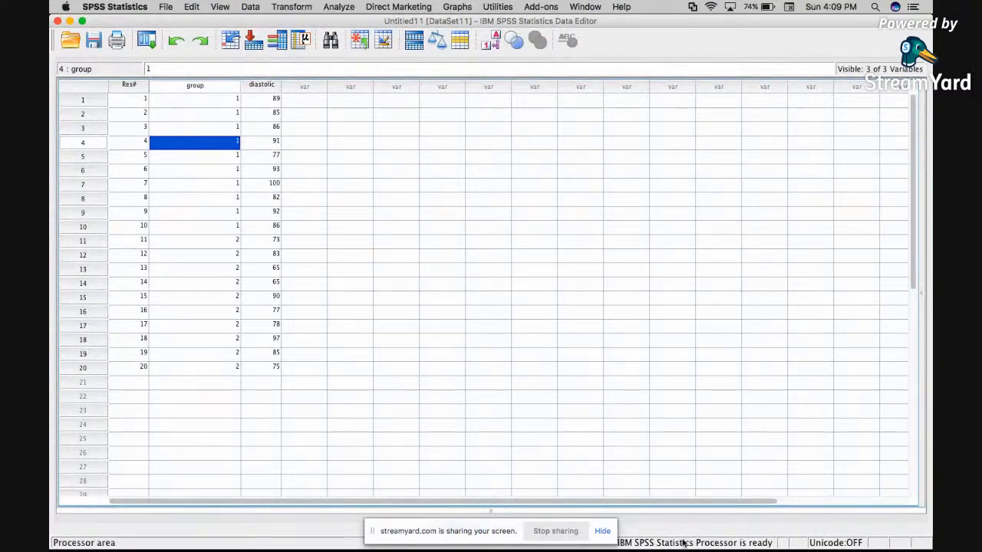
Hide the screen-sharing notice and switch the data editor to Variable View.
click(602, 531)
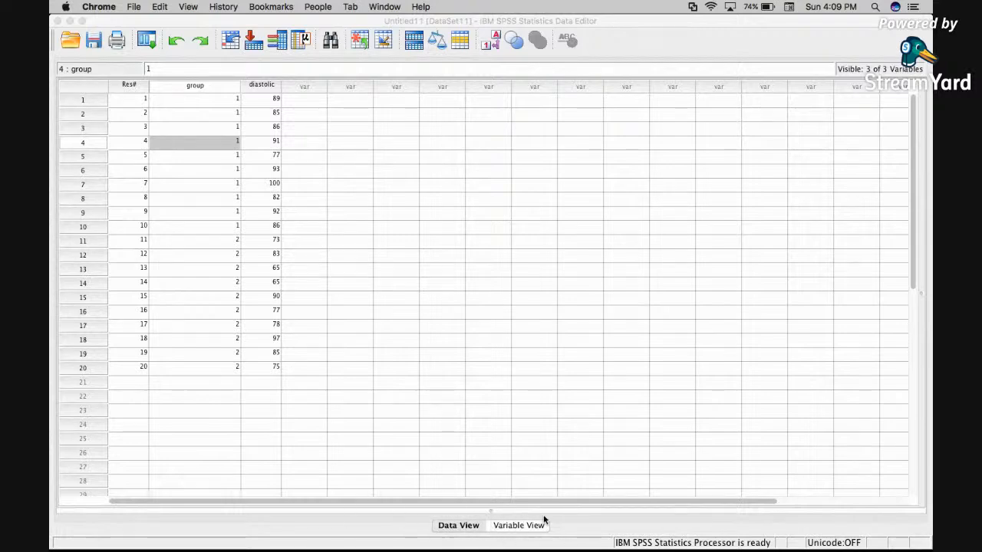
click(456, 527)
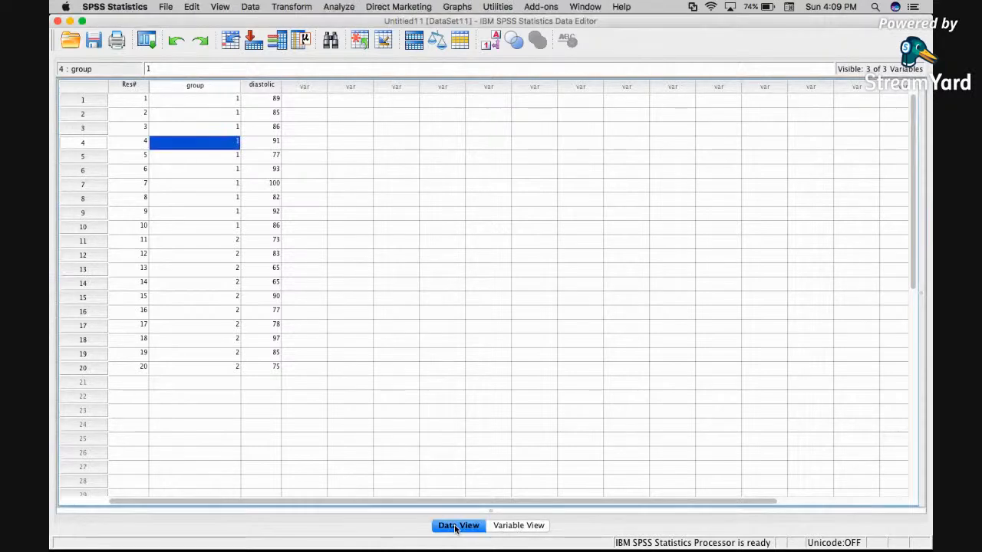
click(523, 528)
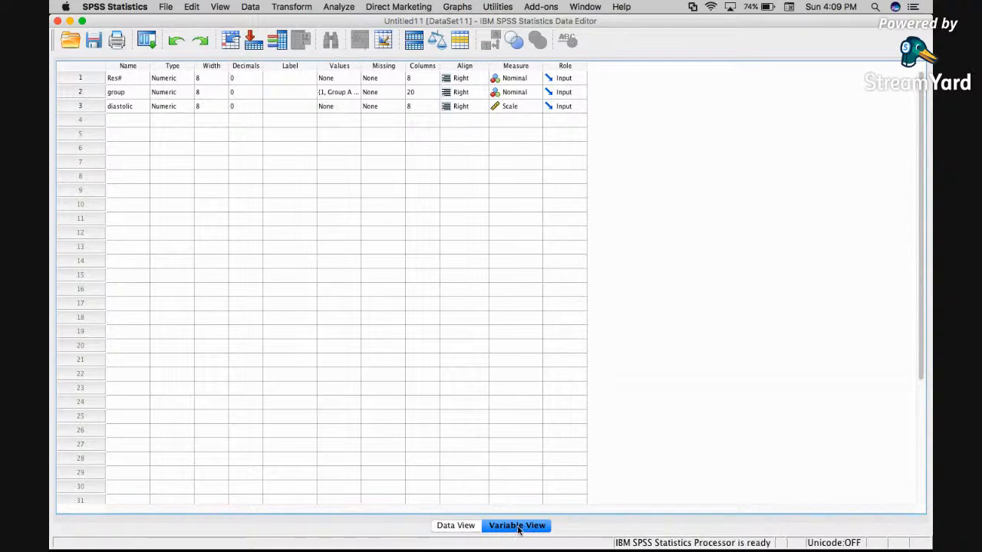
Add a new variable named sex below diastolic in Variable View.
click(123, 92)
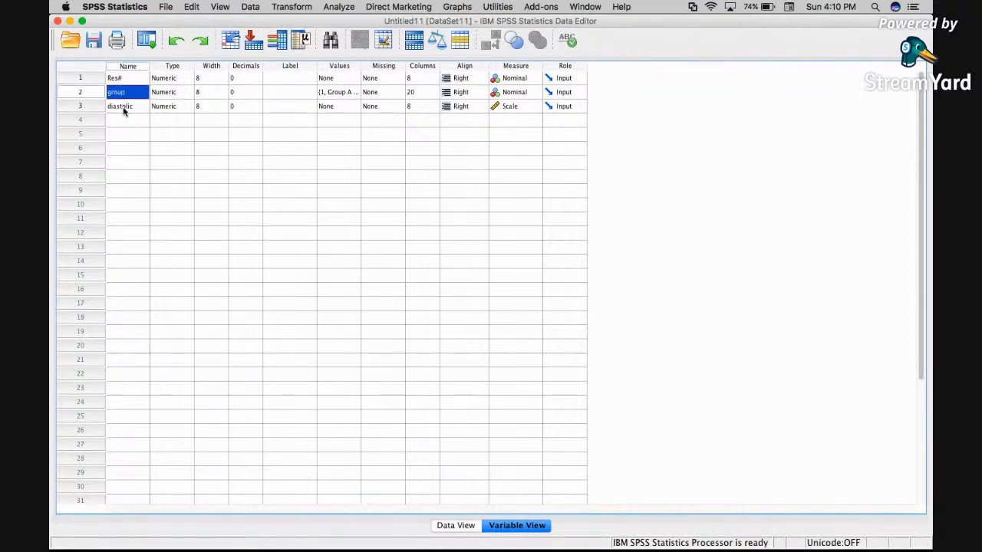
click(123, 107)
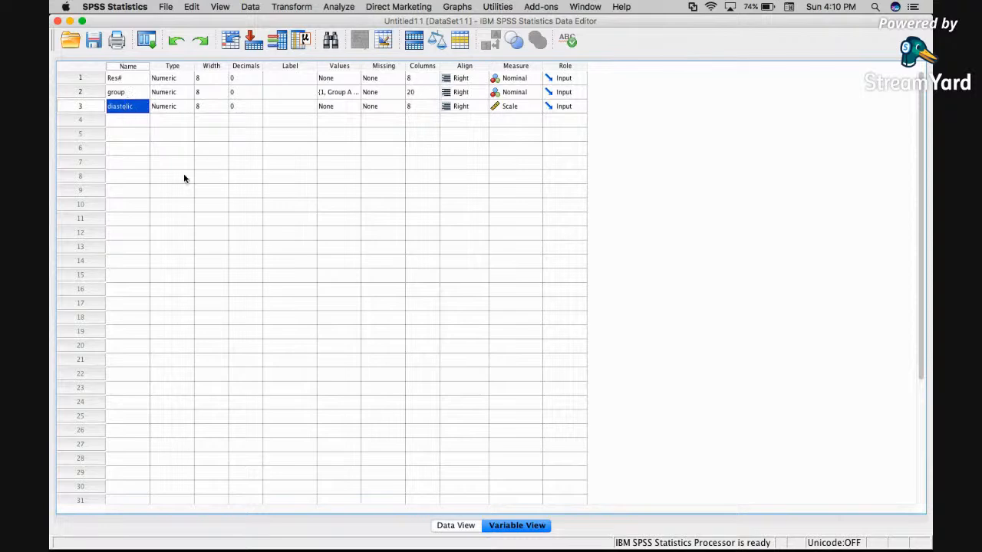
click(135, 125)
mouse_move(537, 495)
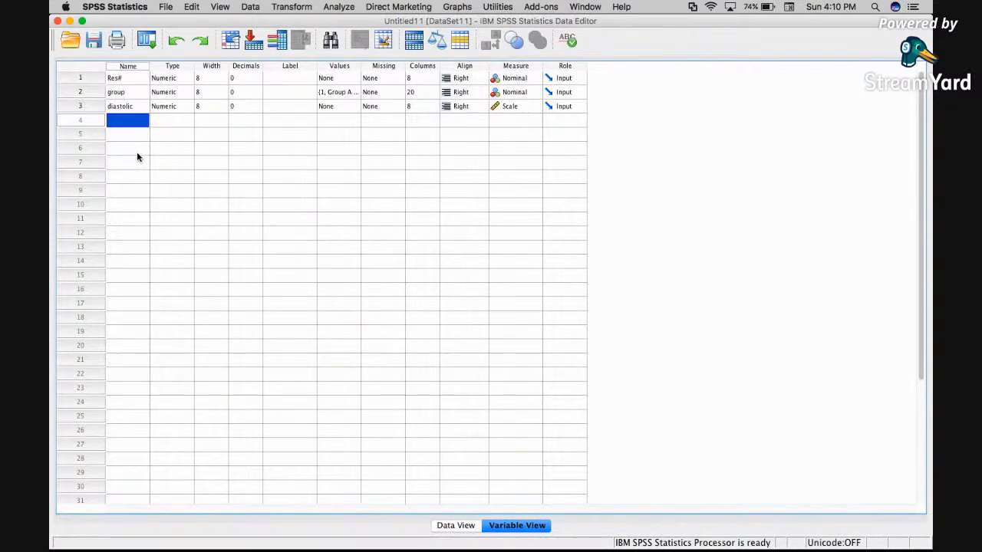
click(460, 527)
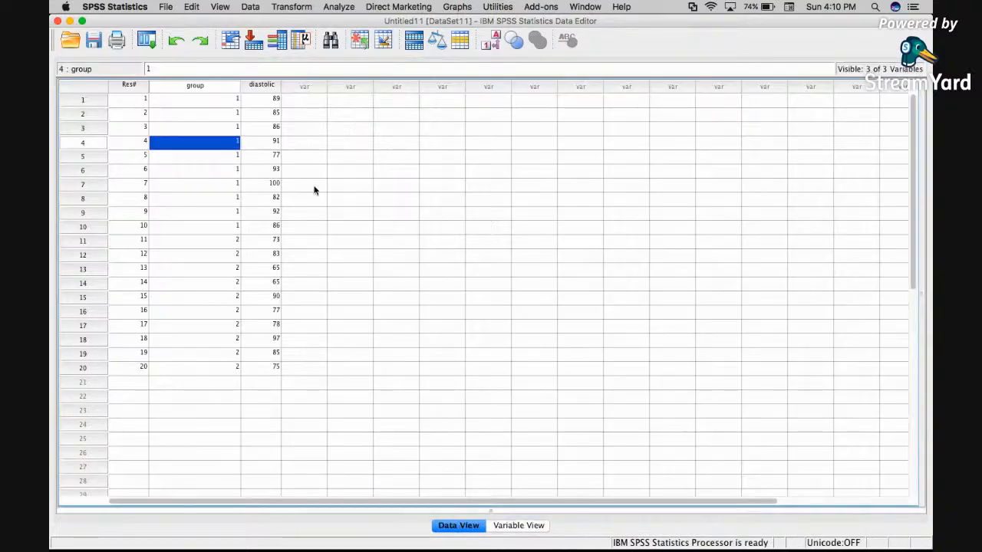
click(519, 526)
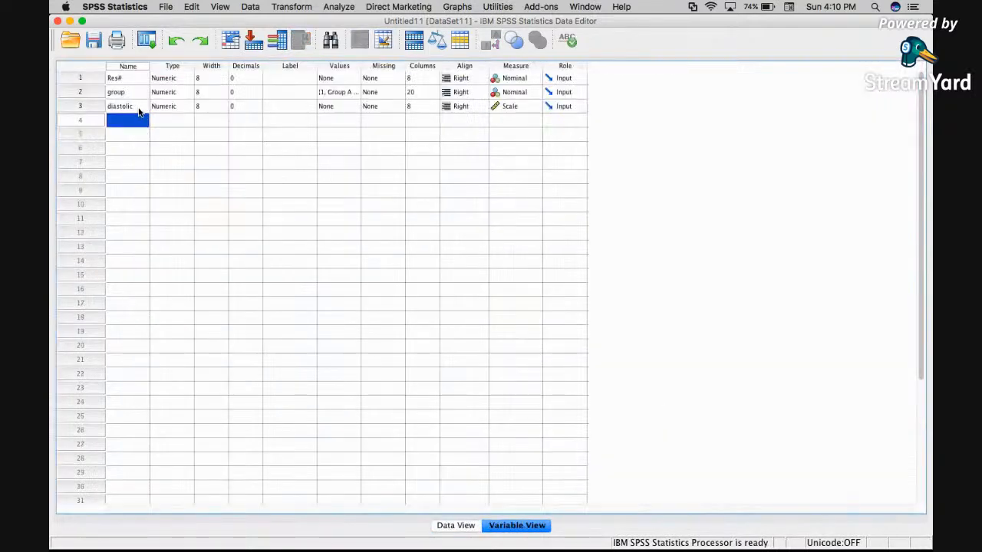
text(sex)
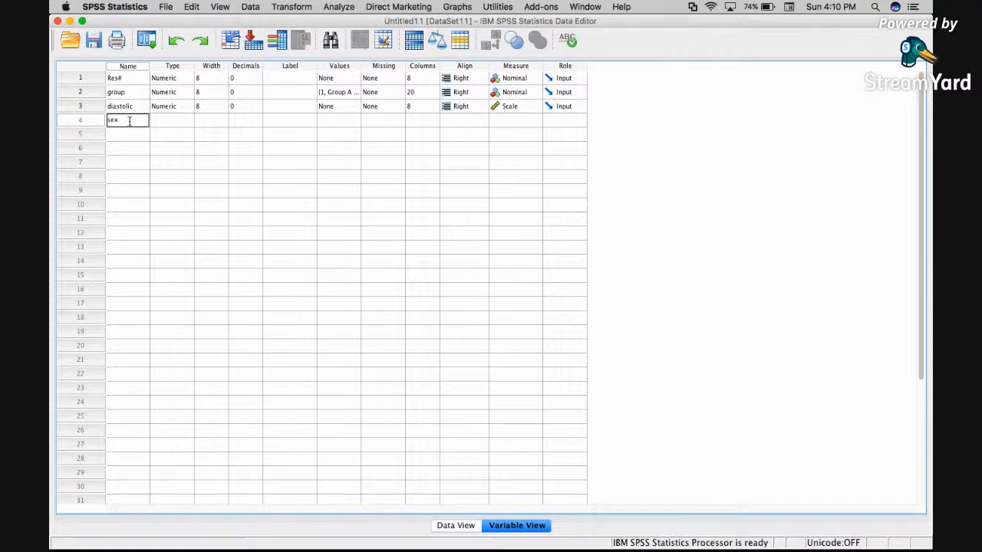
key(Return)
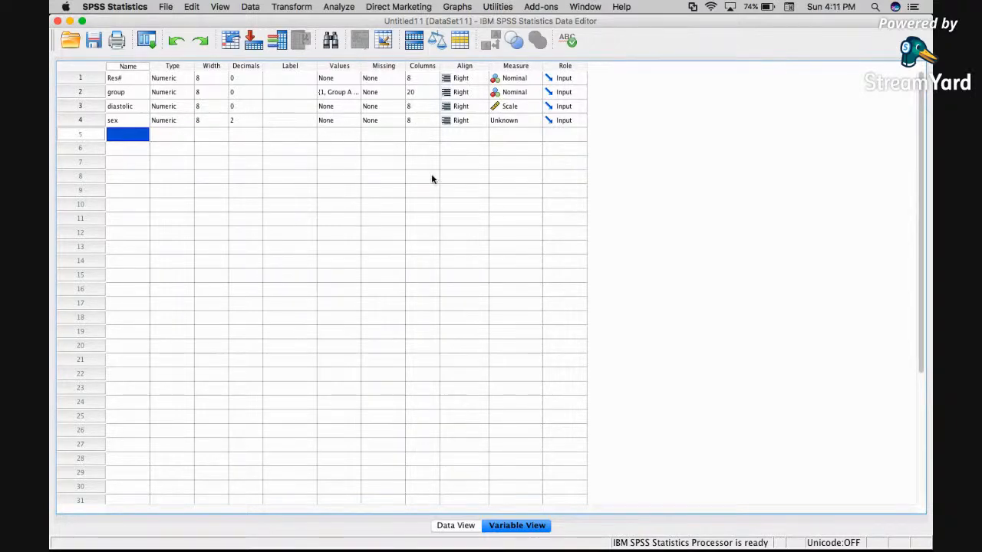
Try to enter male in the first case's sex cell in Data View.
click(455, 525)
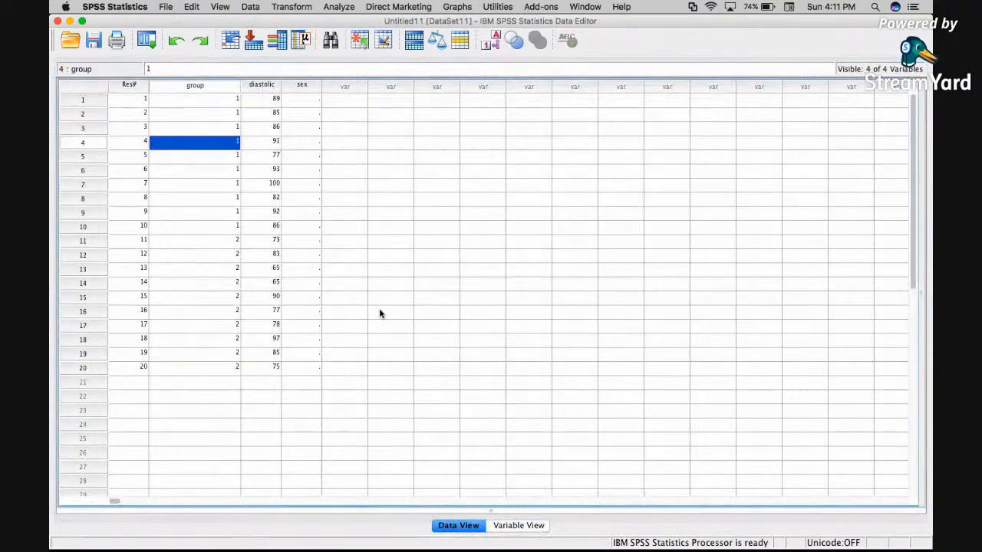
click(304, 100)
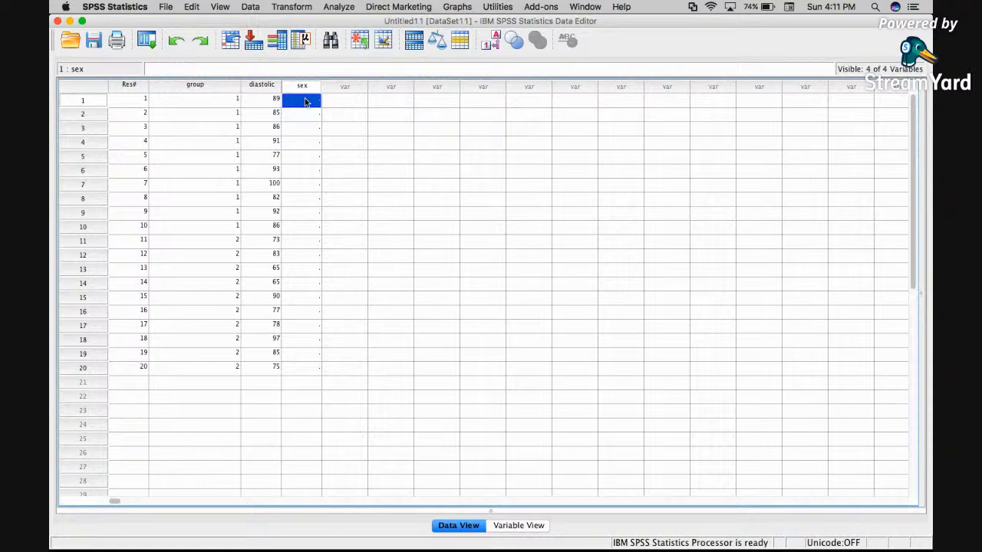
text(male)
key(Return)
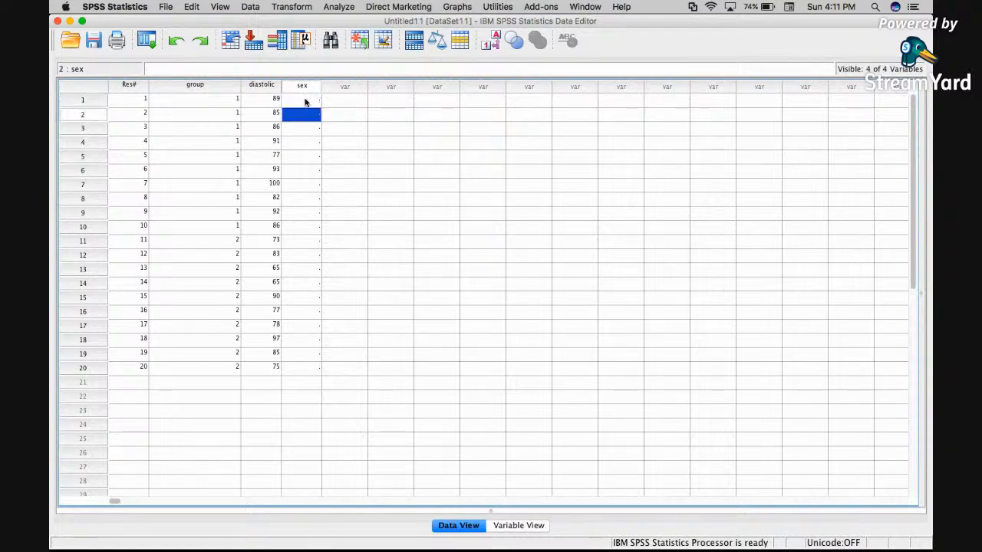
Enter sex codes 1, 1, 1, 2, 2, 1, 2 for the first seven cases.
click(305, 102)
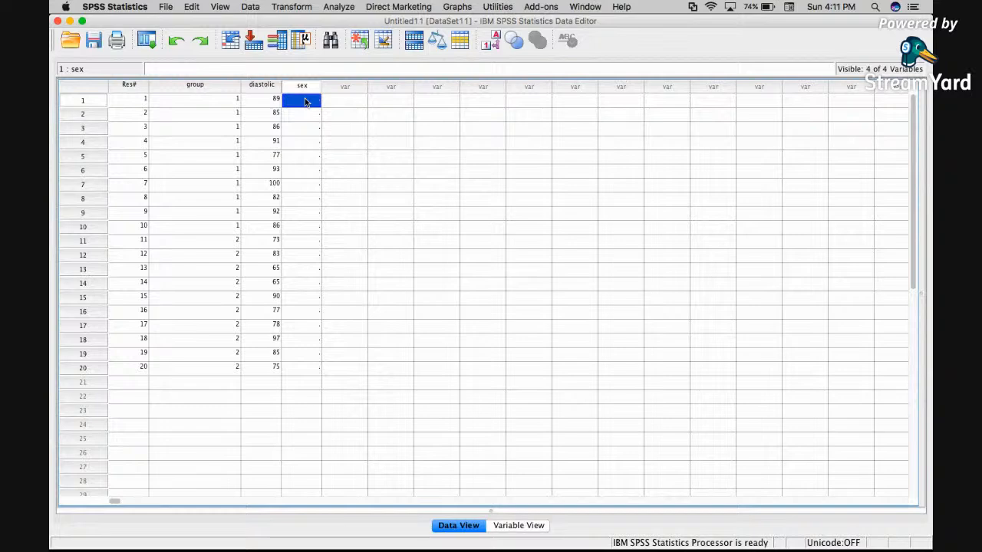
text(1)
key(Return)
text(1)
key(Return)
text(1)
key(Return)
text(2)
key(Return)
text(2)
key(Return)
text(1)
key(Return)
text(2)
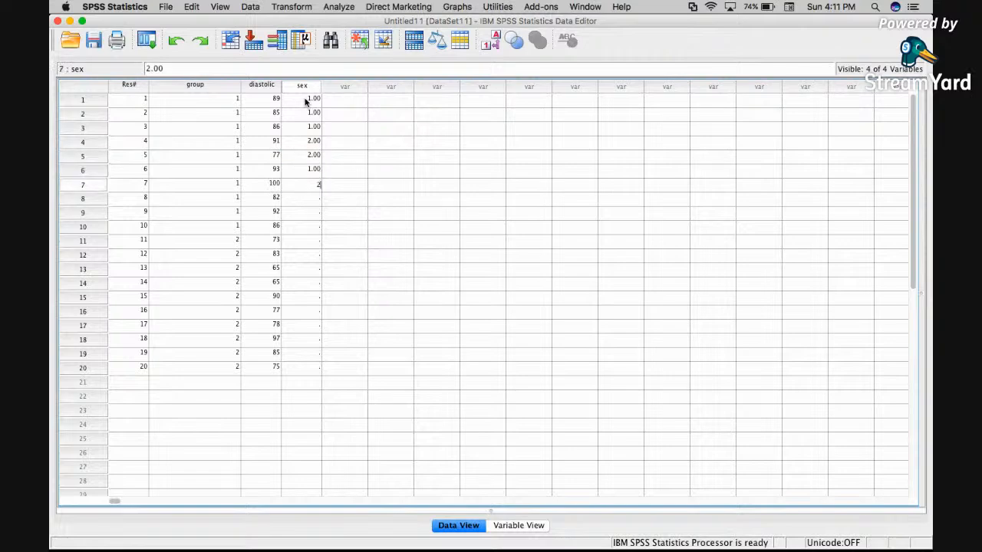
key(Return)
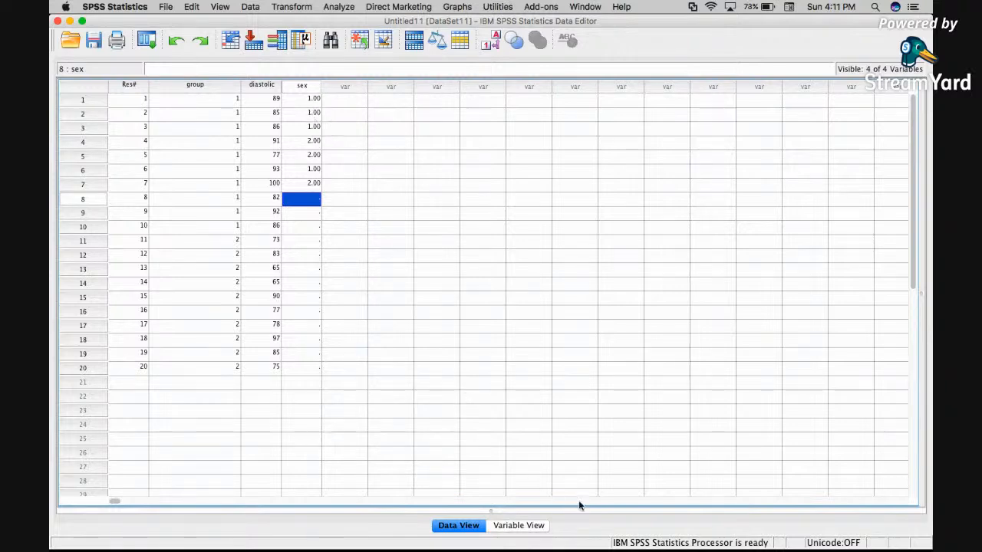
Delete the sex variable from Variable View.
click(529, 527)
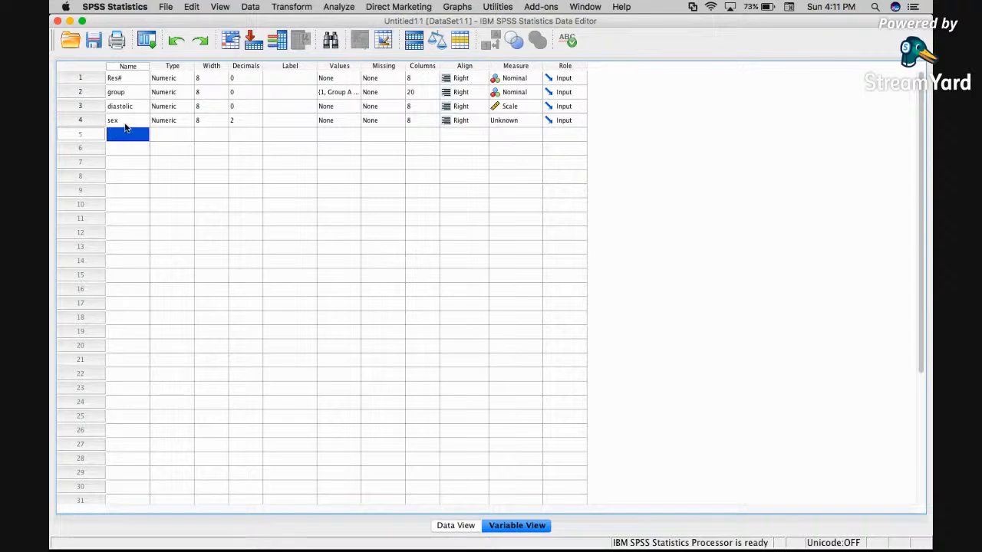
click(79, 121)
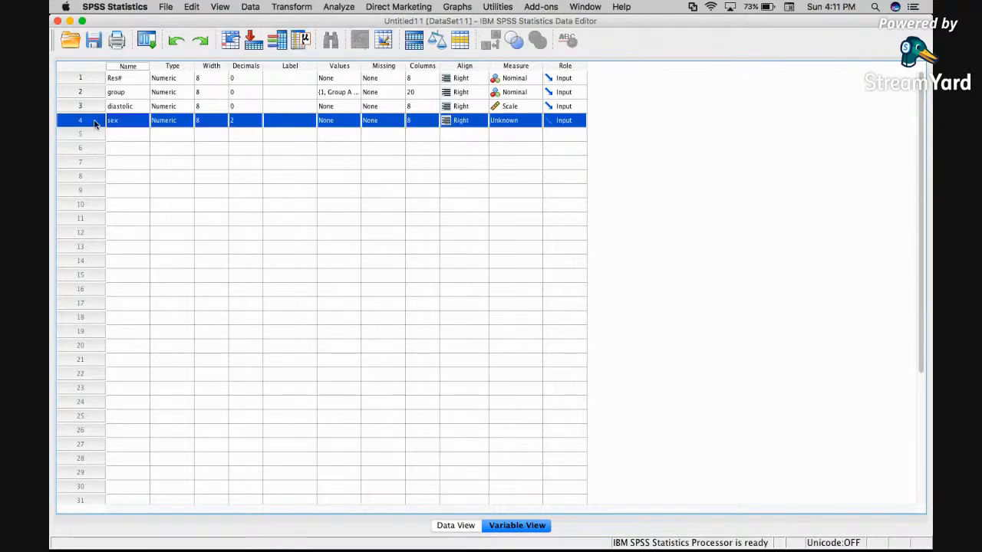
right_click(95, 124)
click(135, 155)
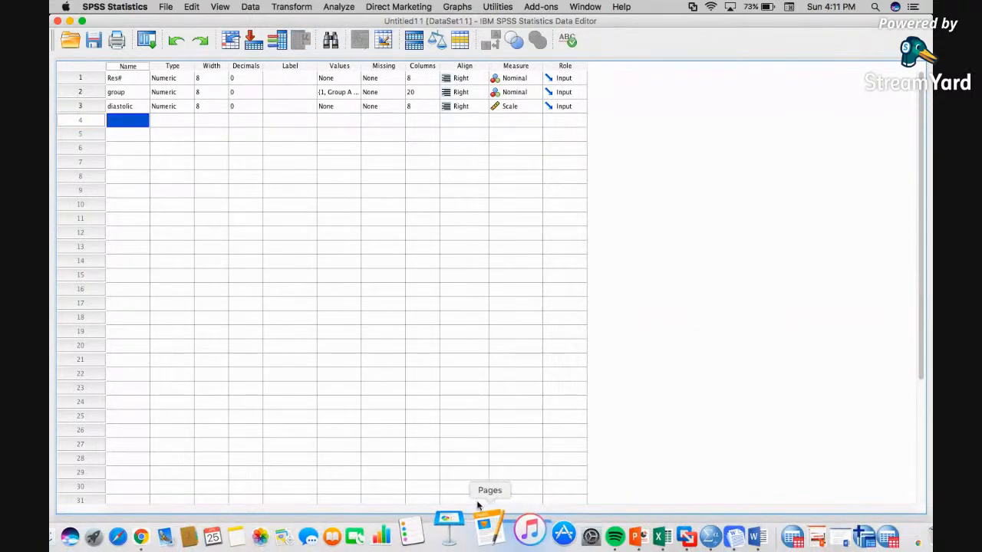
Open the Independent-Samples T Test and add diastolic as the test variable.
click(454, 526)
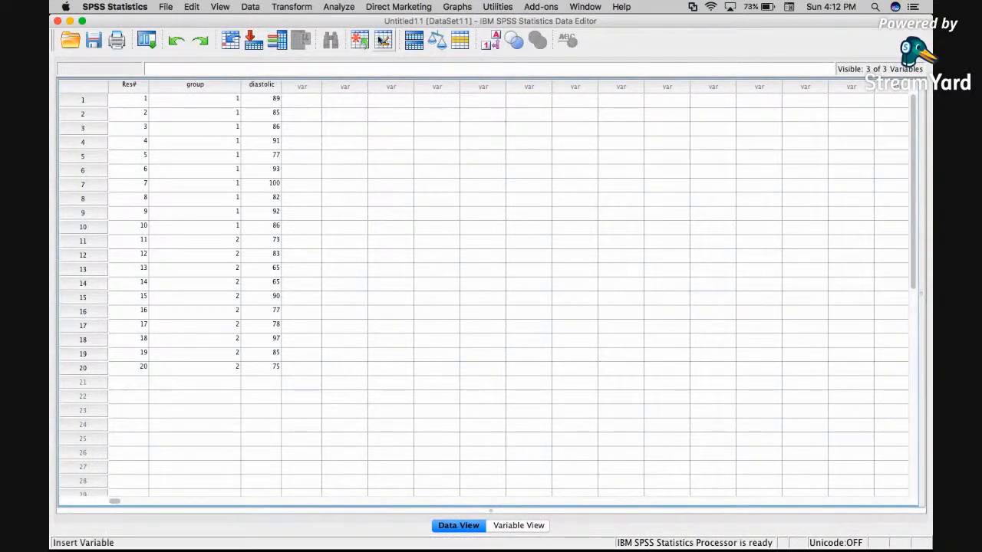
click(341, 8)
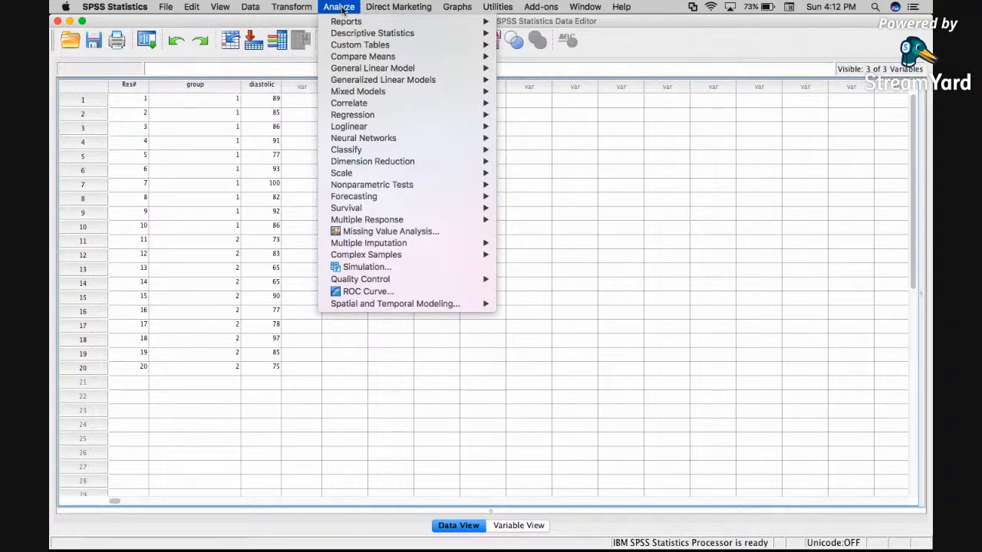
mouse_move(388, 57)
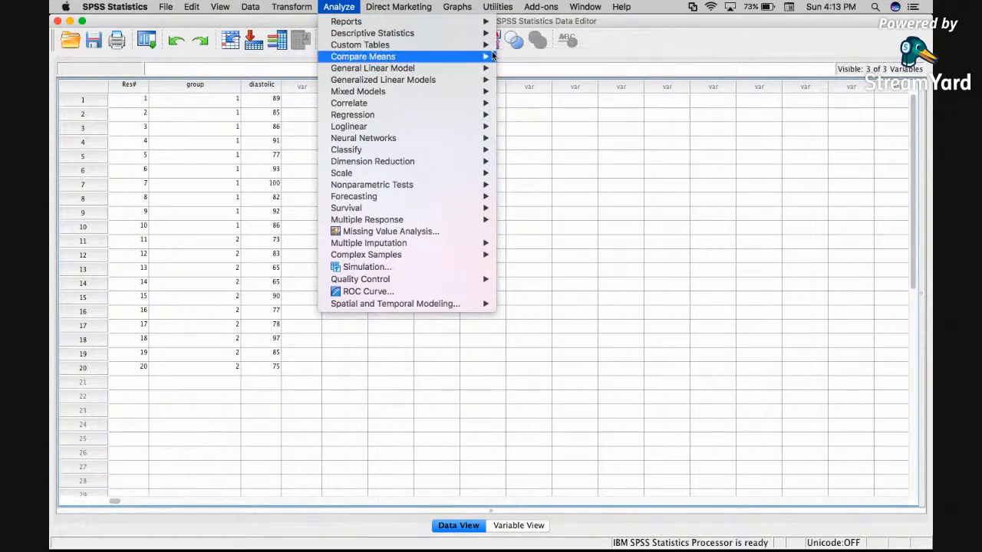
mouse_move(485, 58)
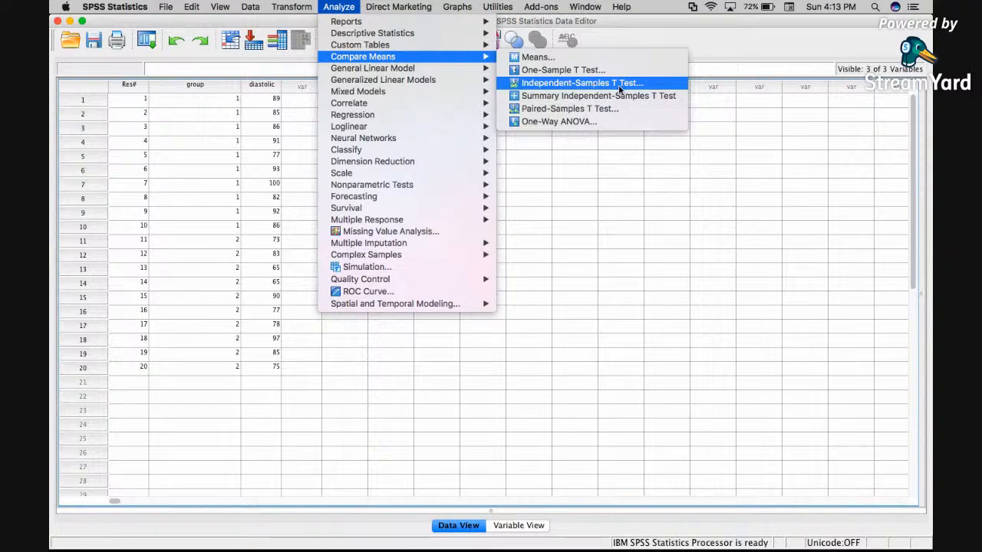
click(619, 82)
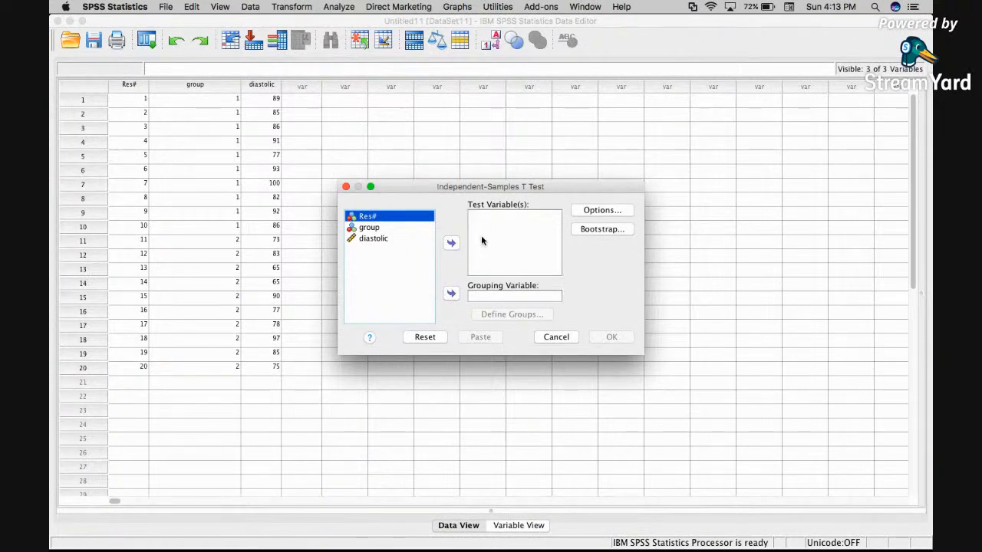
click(377, 242)
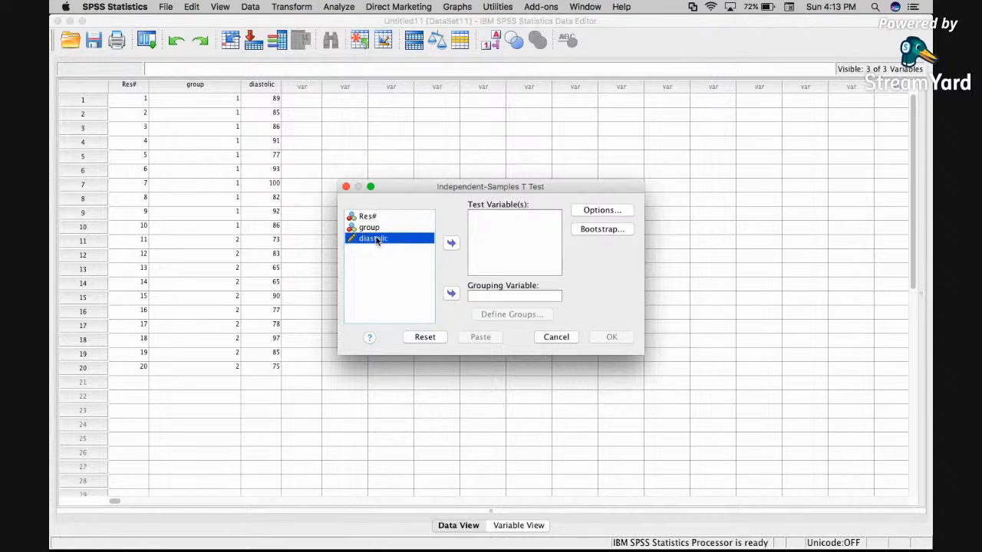
click(451, 244)
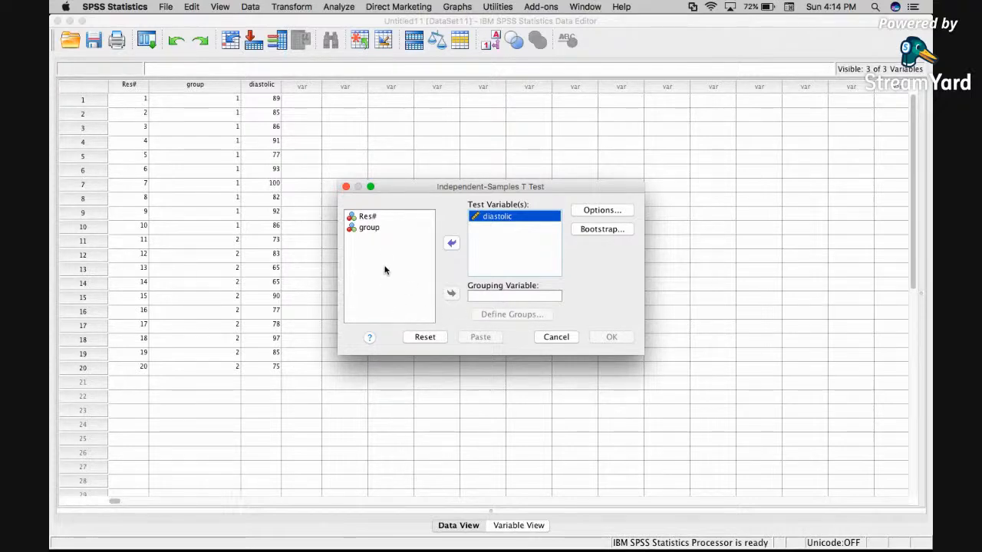
Set group as the grouping variable and define its groups as 1 and 2.
click(369, 228)
click(369, 228)
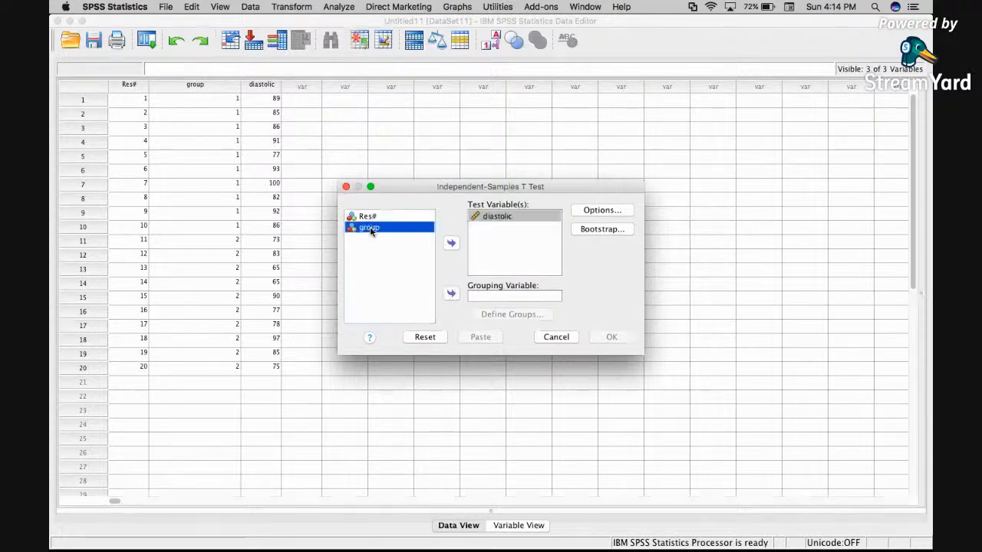
click(452, 295)
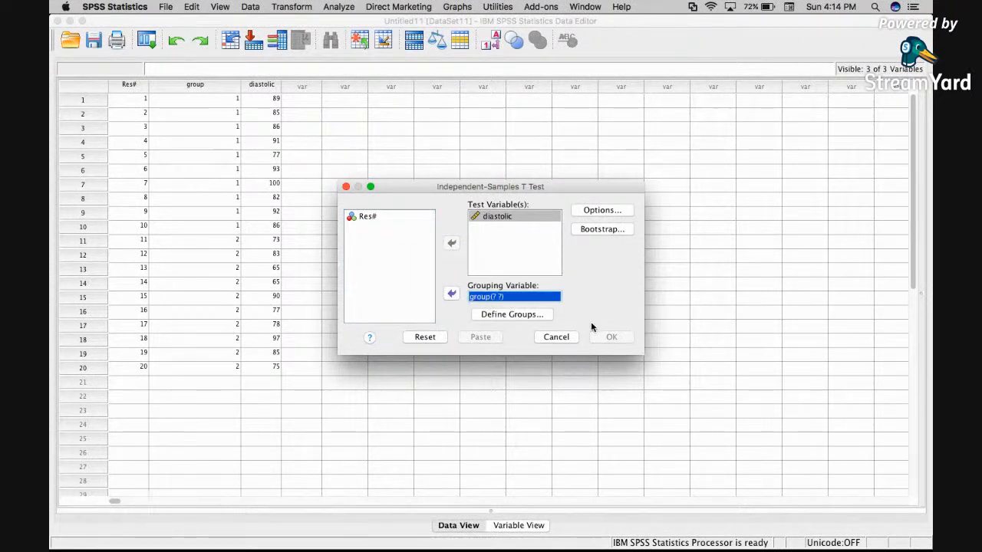
click(517, 314)
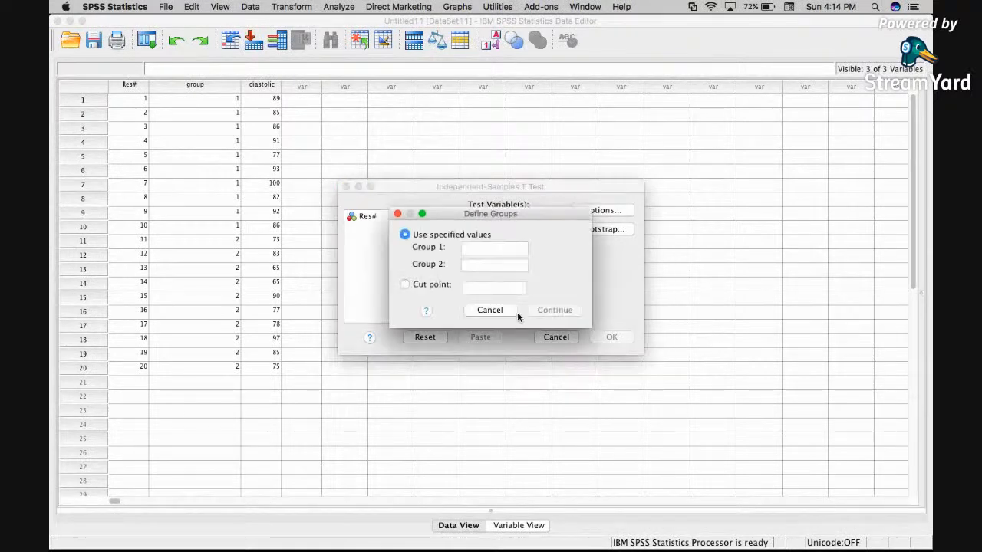
click(482, 250)
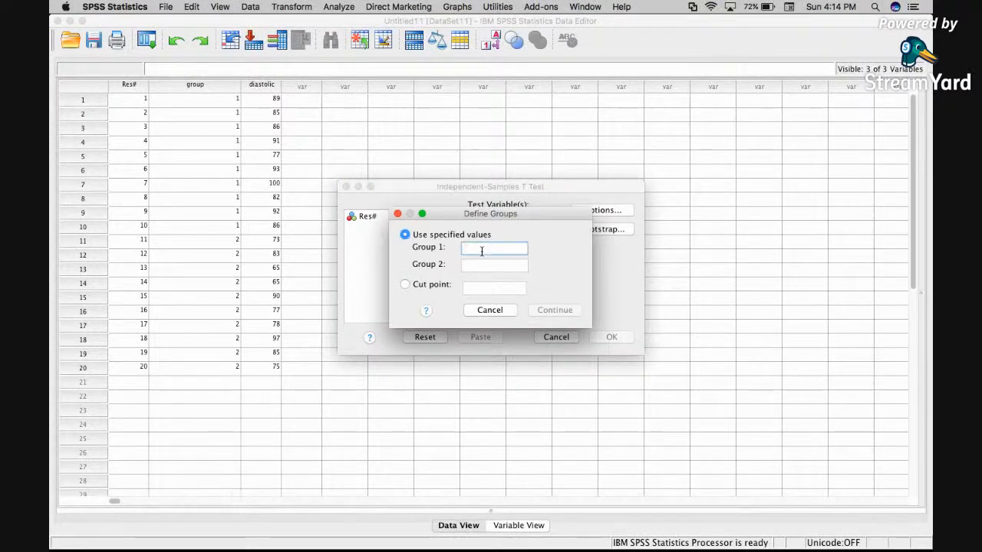
text(1)
click(478, 265)
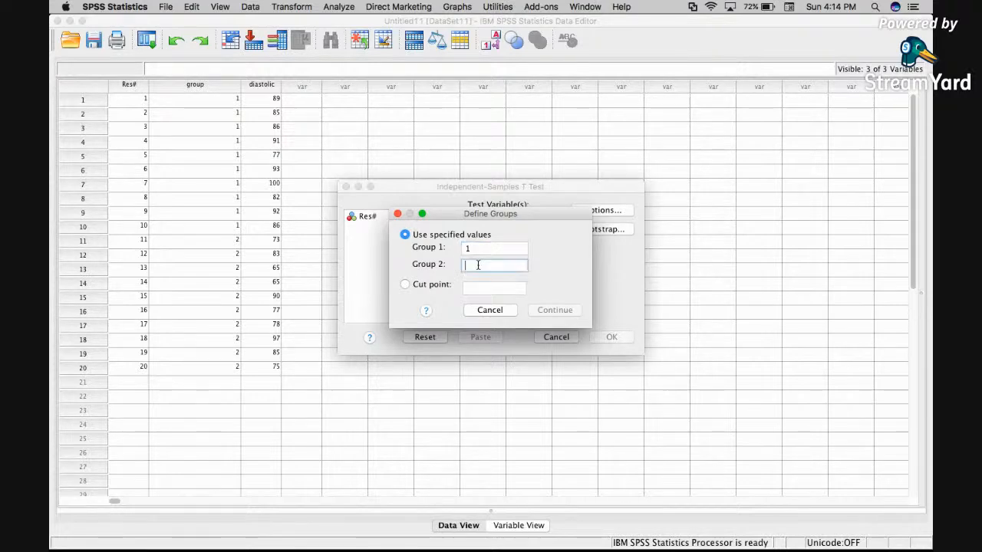
text(2)
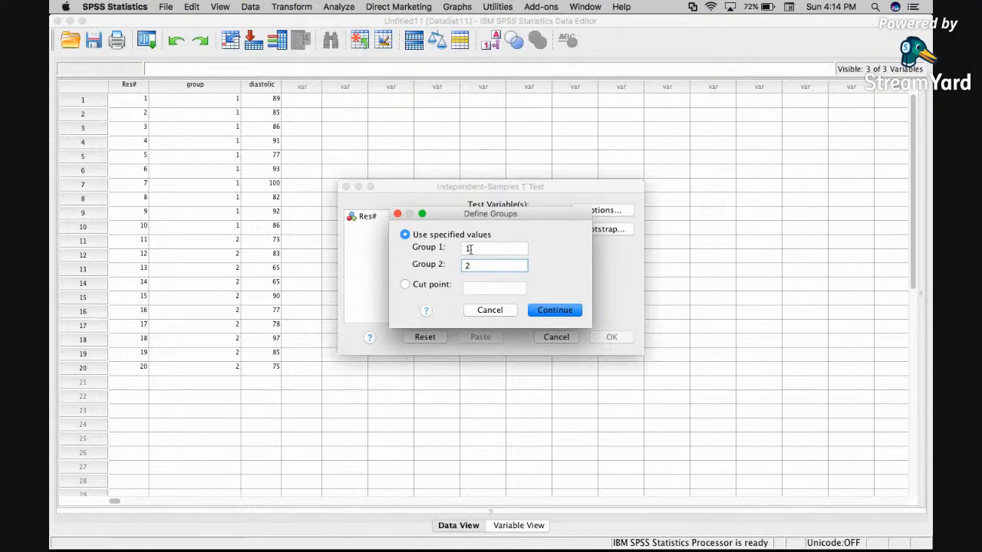
click(574, 312)
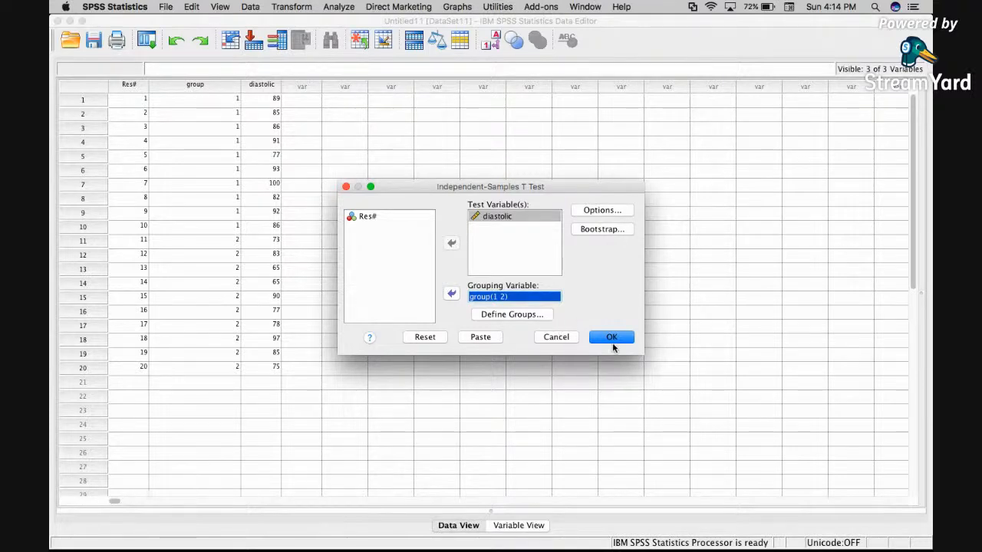
Check the test options, leave them unchanged, and run the independent-samples t test.
click(618, 212)
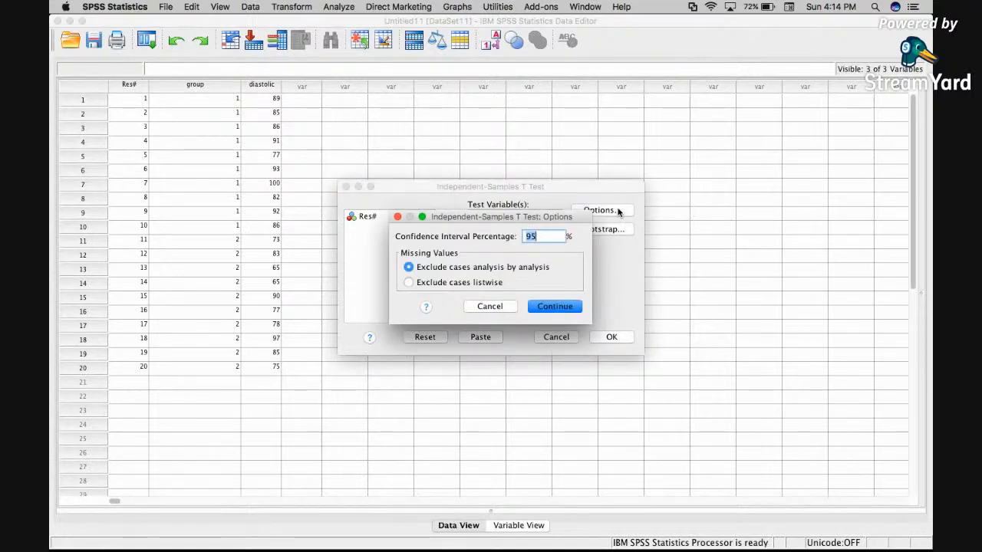
click(510, 306)
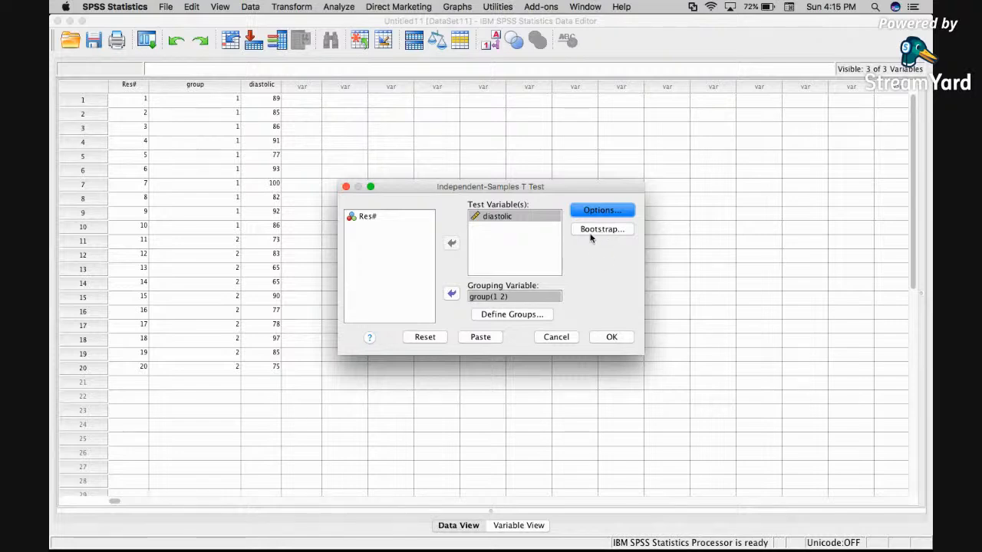
click(617, 336)
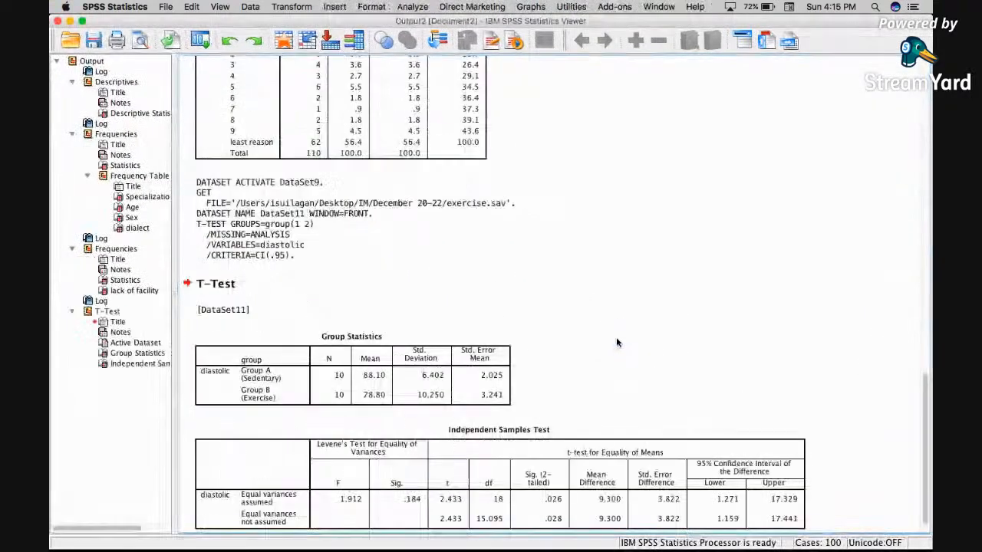
Select the Group Statistics table in the output viewer.
scroll(617, 343, down, 2)
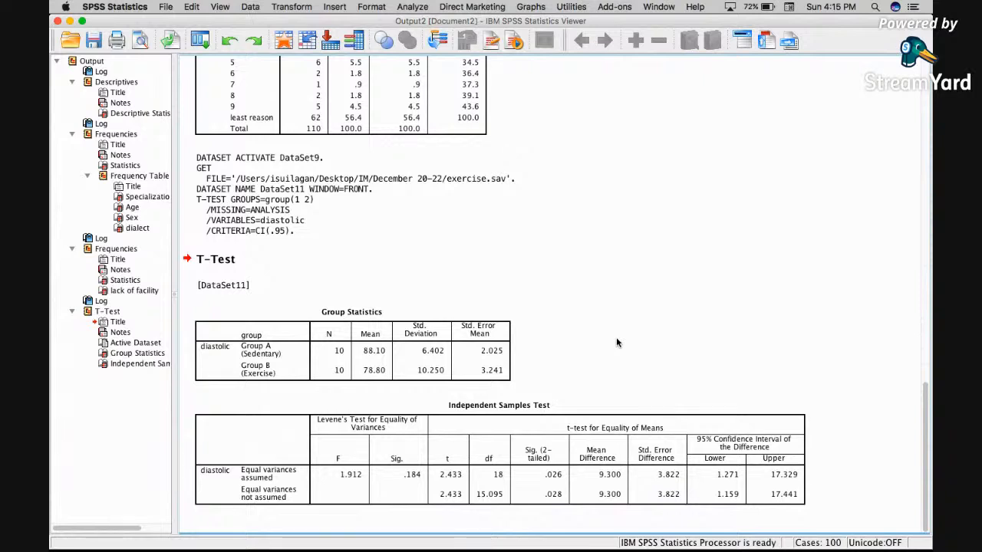
click(303, 309)
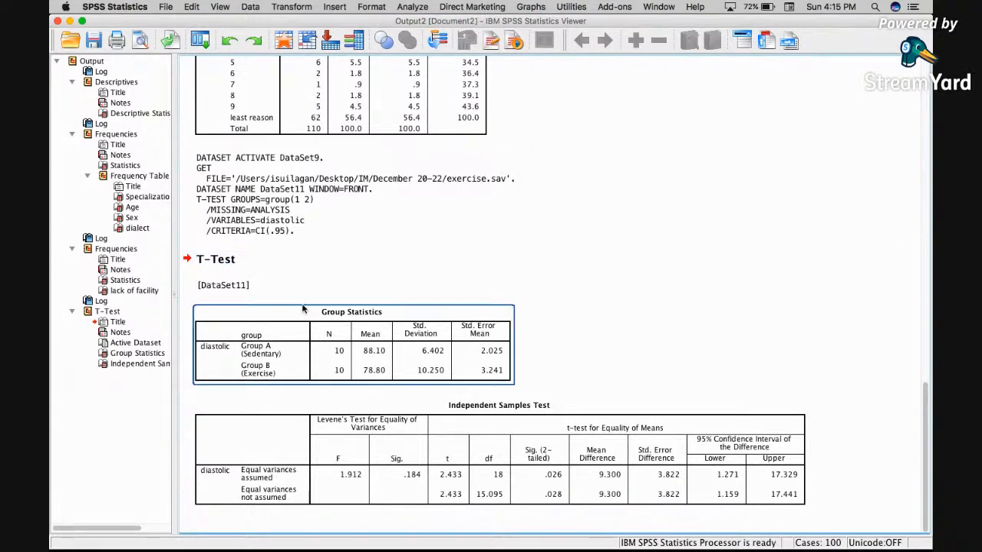
Select the t-test output items in turn: the Independent Samples Test table, the T-Test title and the Group Statistics table.
click(341, 435)
click(381, 364)
click(356, 422)
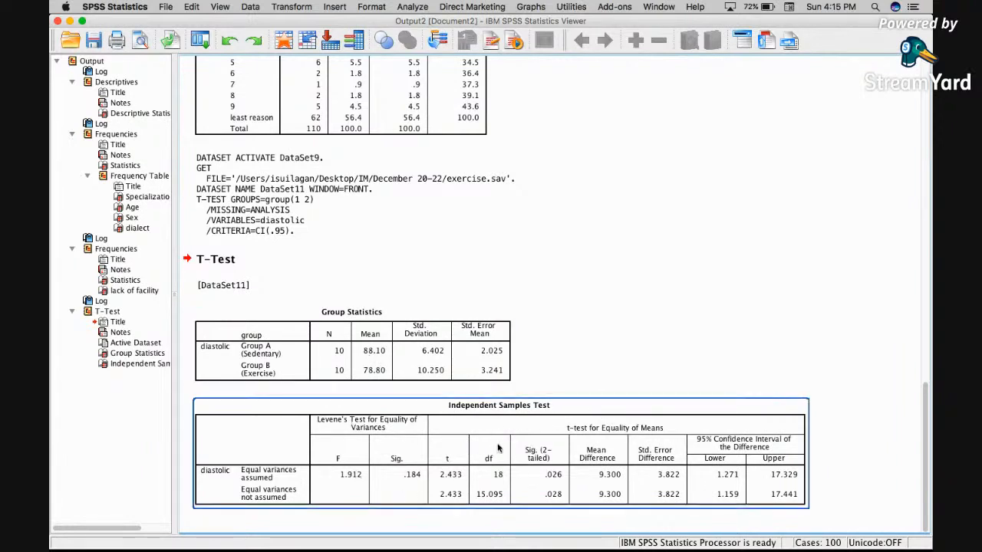
click(339, 353)
click(229, 286)
click(213, 263)
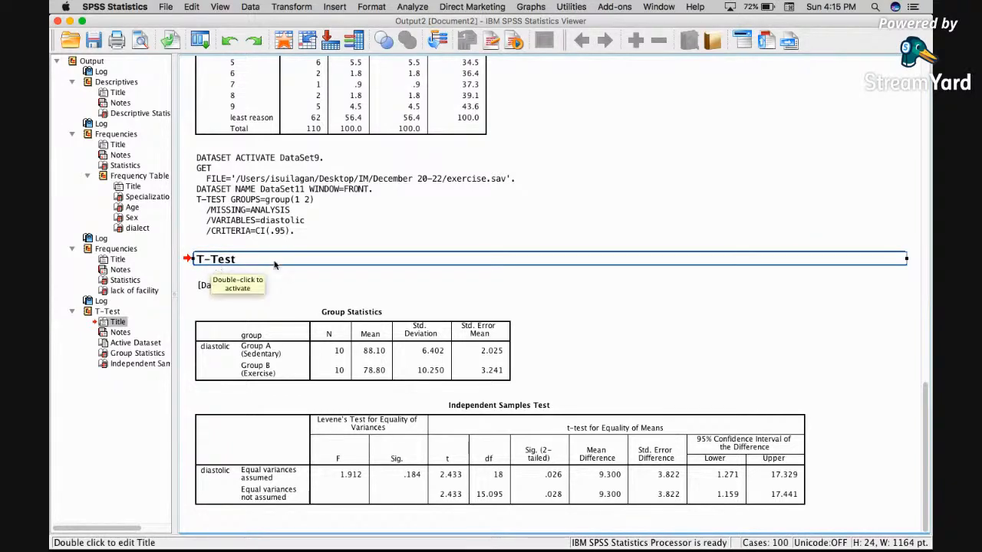
click(359, 295)
click(255, 314)
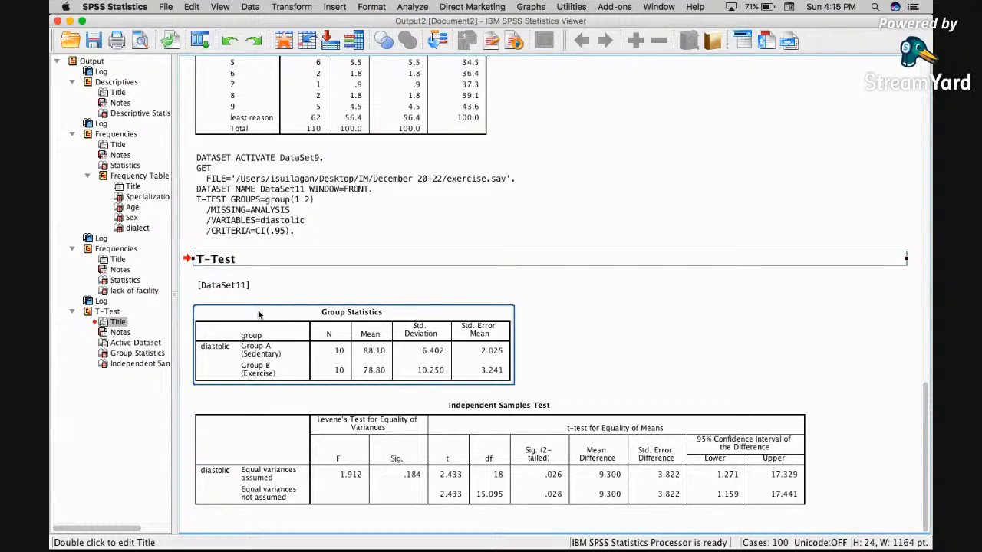
click(344, 344)
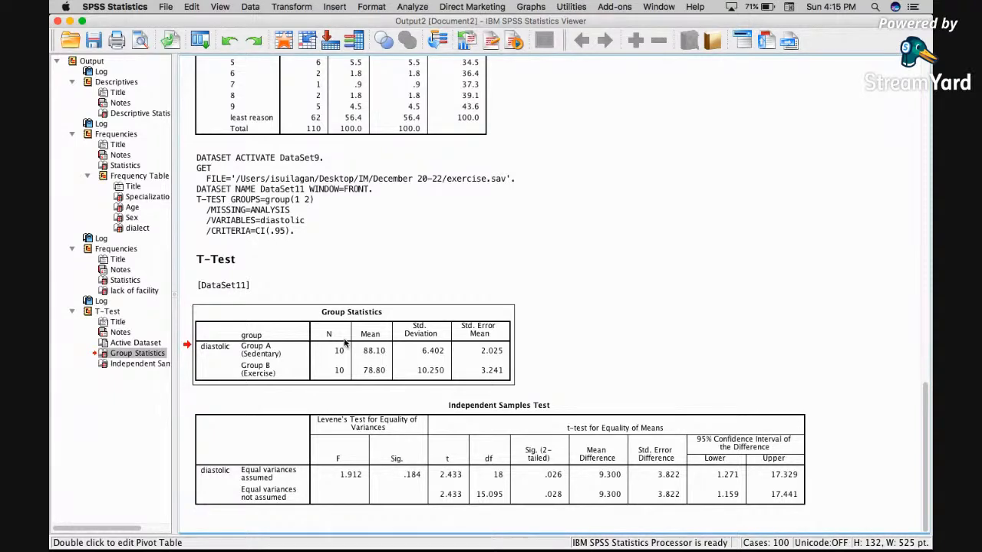
Examine the Group Statistics table's N, mean and standard deviation for the sedentary and exercise groups.
click(388, 351)
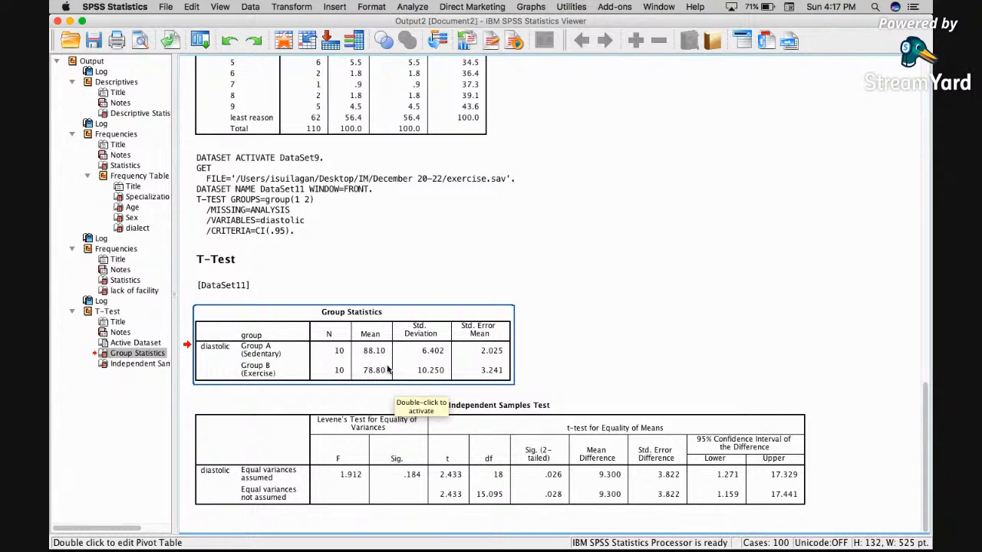
click(374, 390)
click(370, 375)
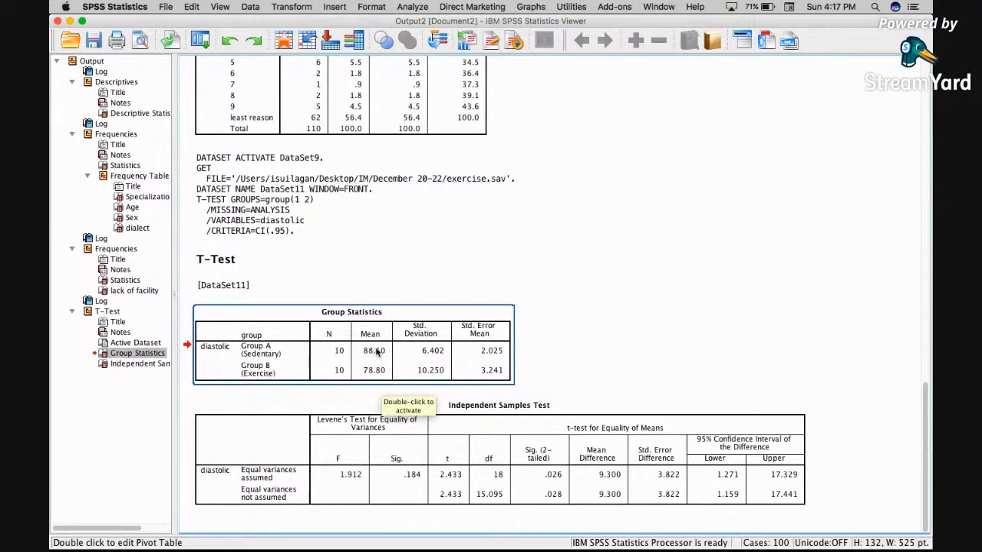
double_click(429, 356)
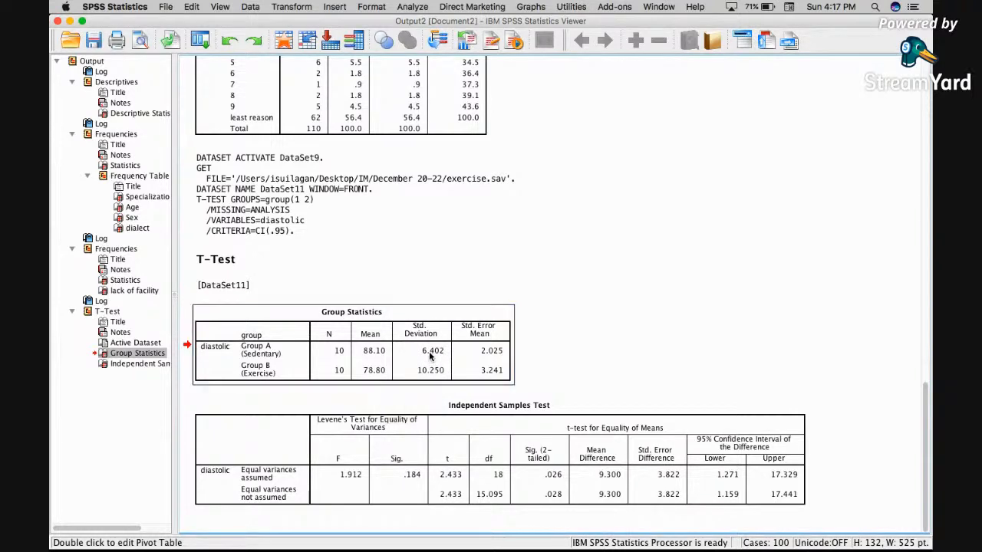
click(429, 353)
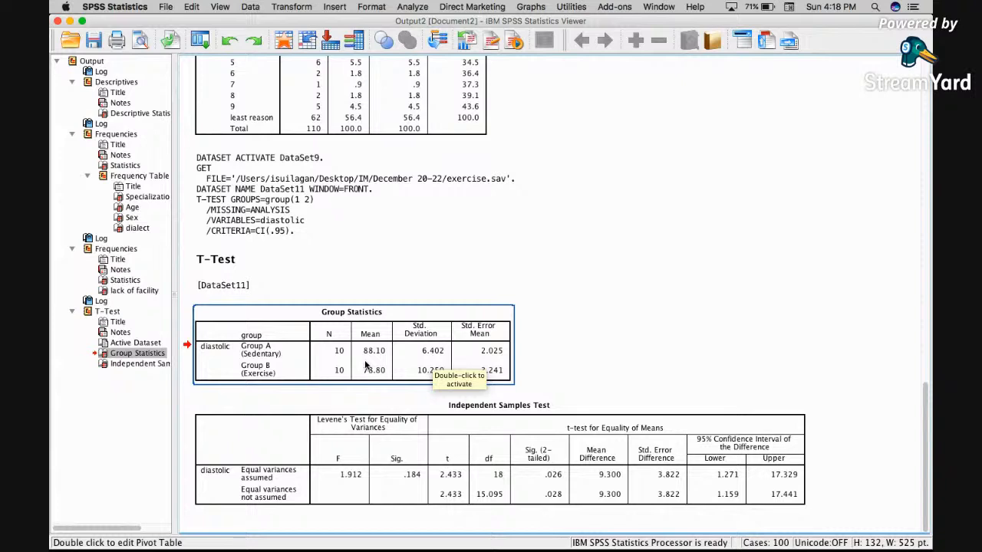
click(343, 404)
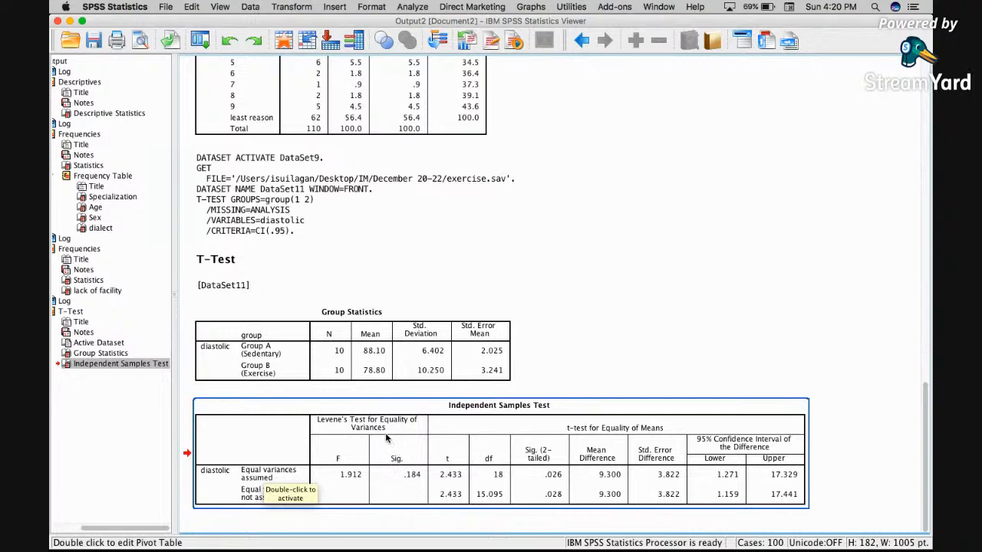
Examine the Independent Samples Test table's Levene's test and t-test for equality of means results.
click(572, 487)
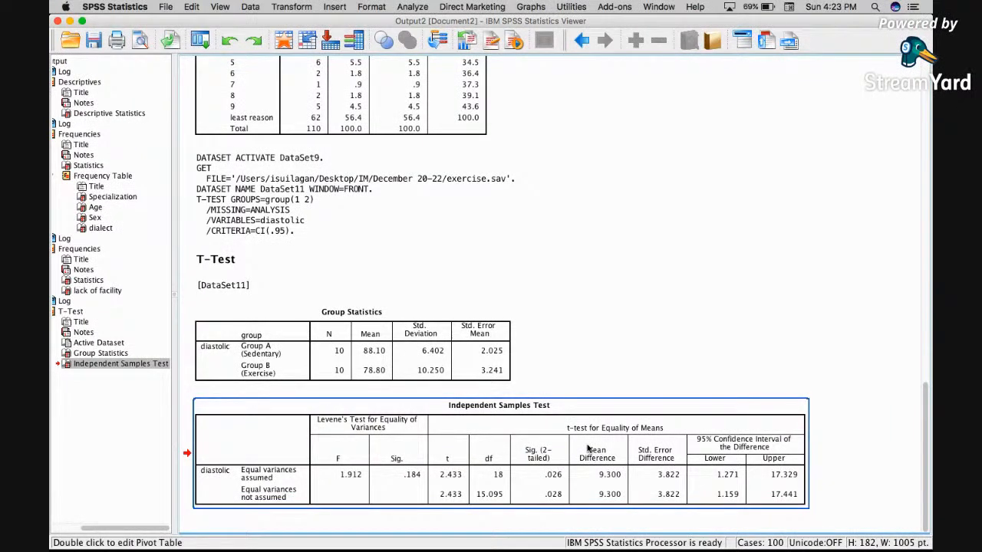
click(431, 369)
click(540, 490)
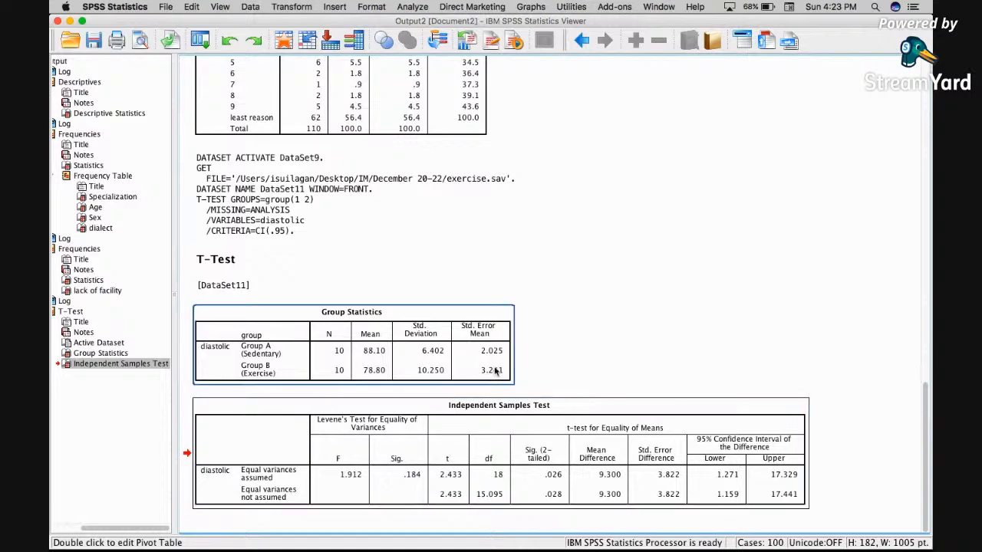
Switch desktops to the StreamYard studio in the browser and stop sharing the screen.
key(ctrl+Left)
key(ctrl+Right)
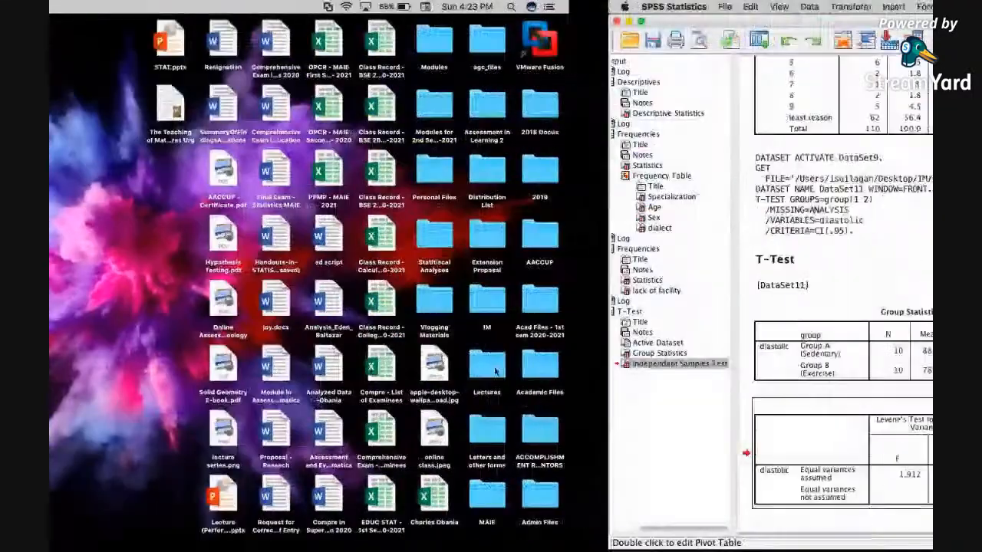
key(ctrl+Right)
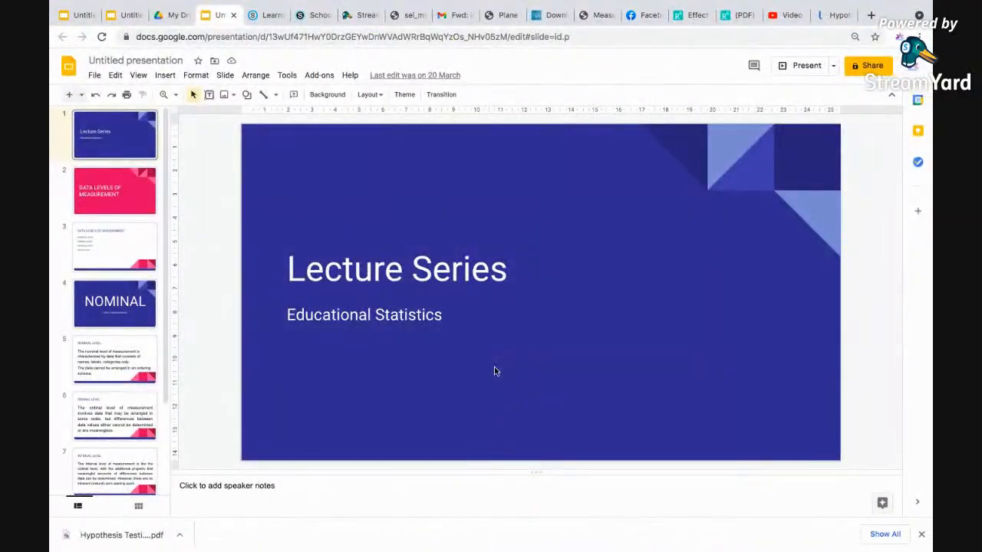
key(ctrl+Right)
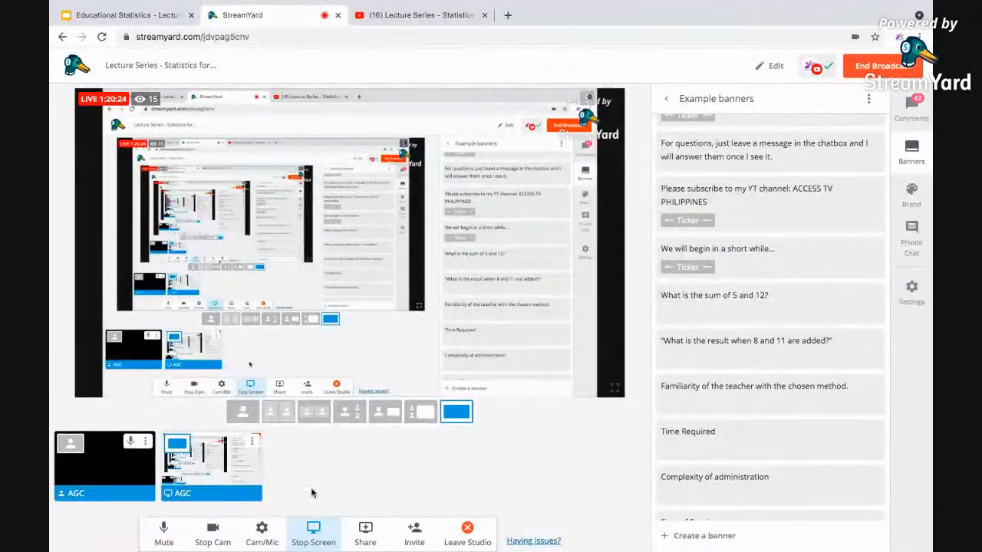
click(325, 537)
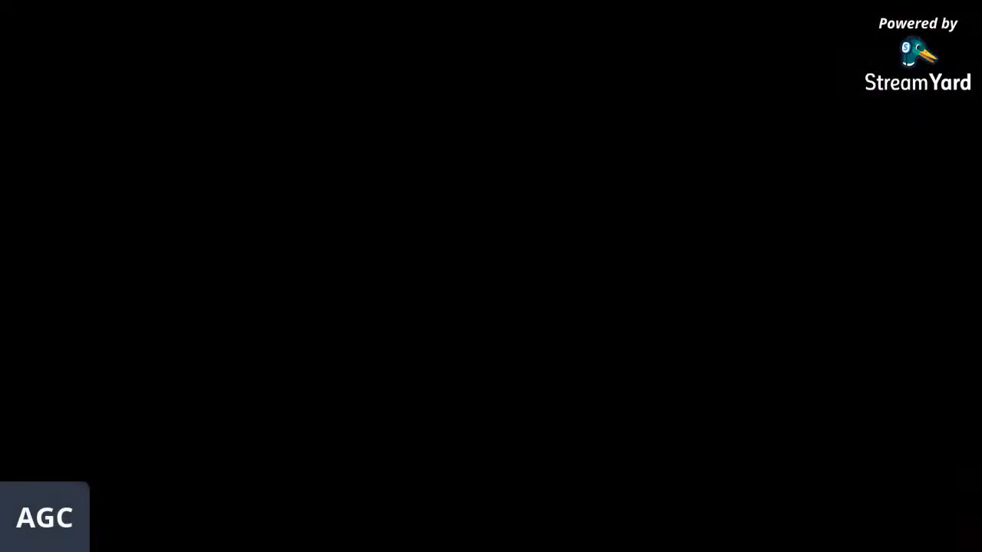